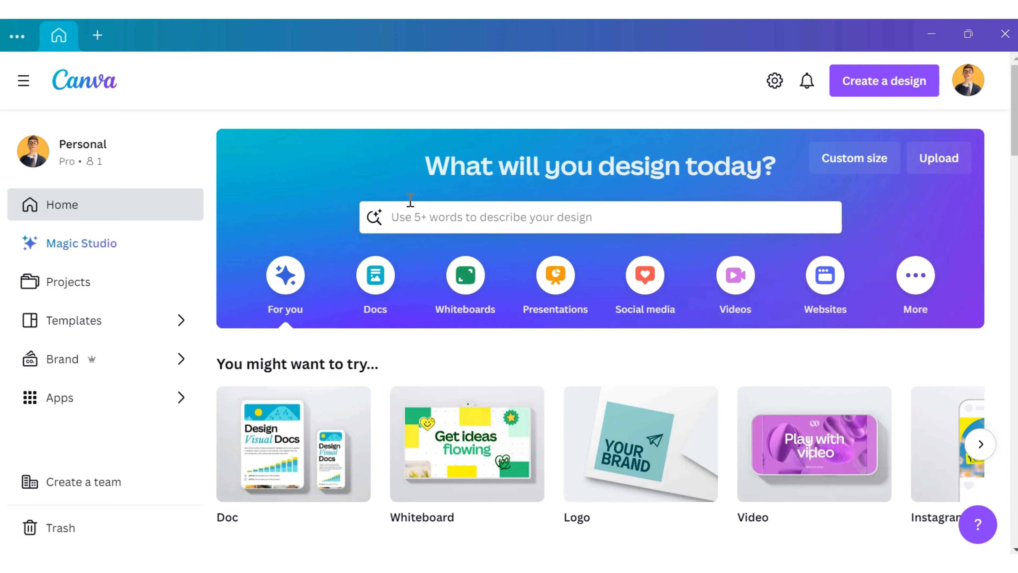
- Search the templates for "logo" and look through the available logo designs
{"action": "left_click", "coordinate": [408, 218]}
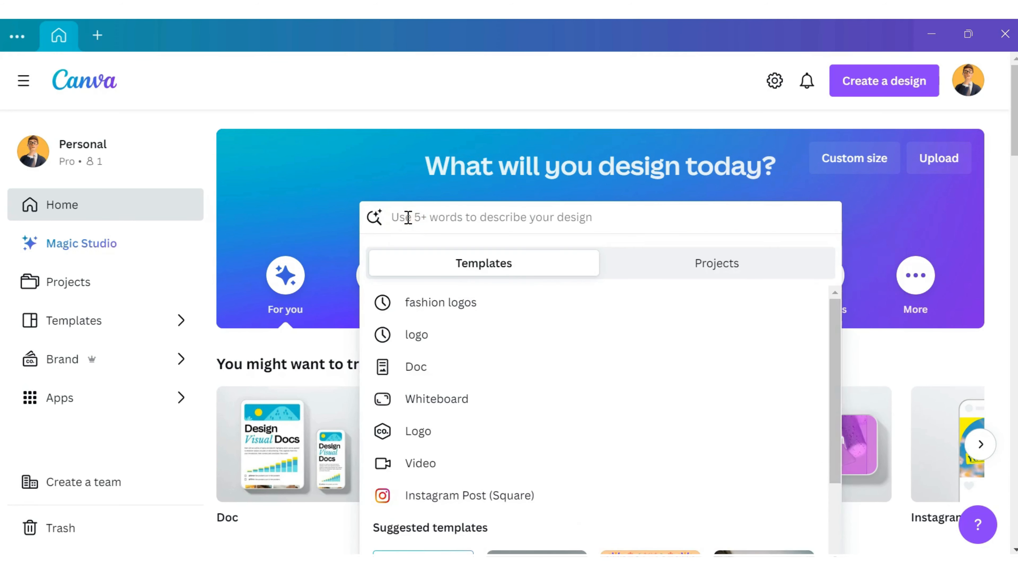
{"action": "type", "text": "logo"}
{"action": "key", "text": "Return"}
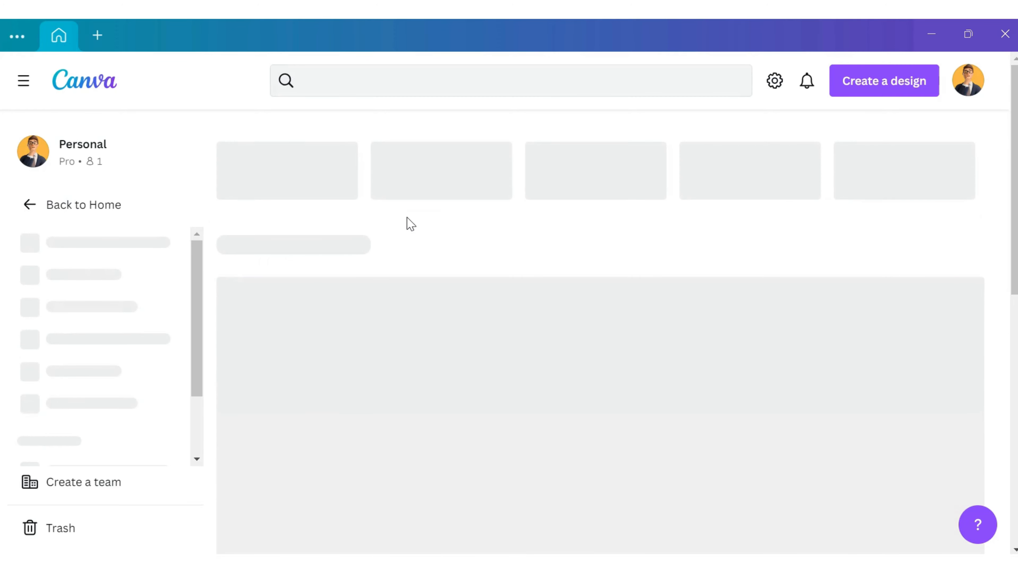
{"action": "scroll", "coordinate": [409, 224], "scroll_direction": "down", "scroll_amount": 5}
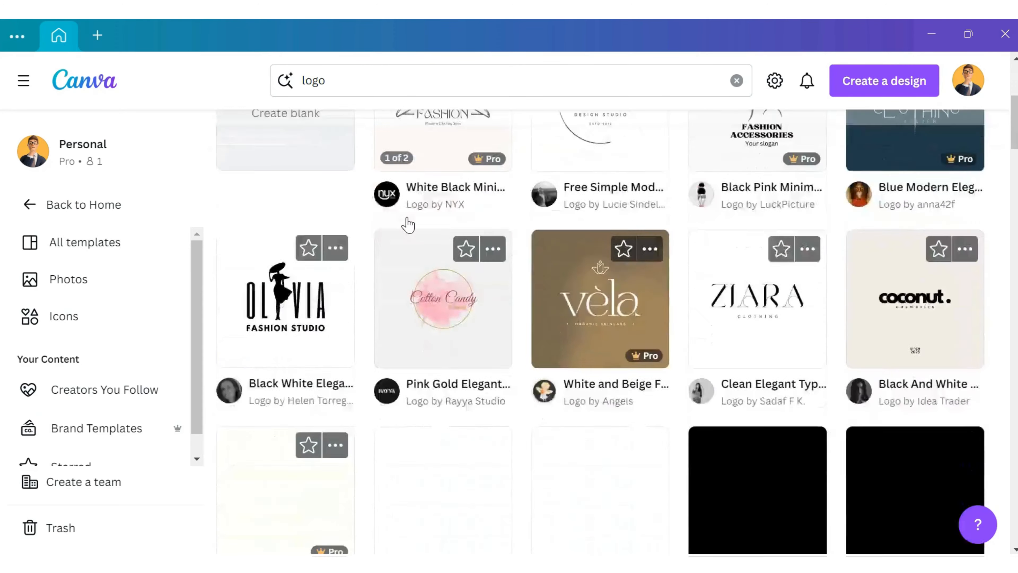
{"action": "scroll", "coordinate": [408, 225], "scroll_direction": "down", "scroll_amount": 12}
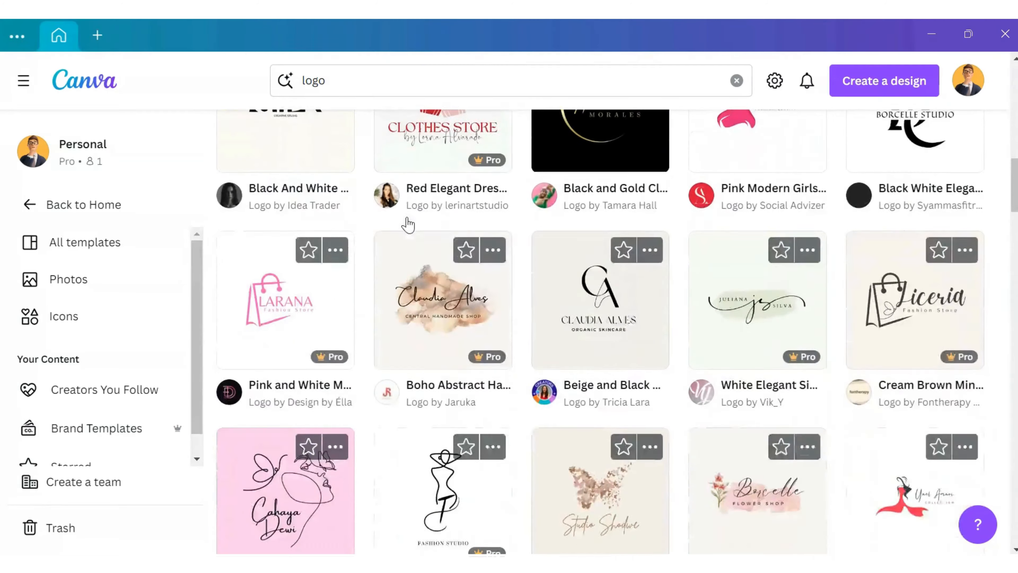
{"action": "scroll", "coordinate": [407, 225], "scroll_direction": "down", "scroll_amount": 10}
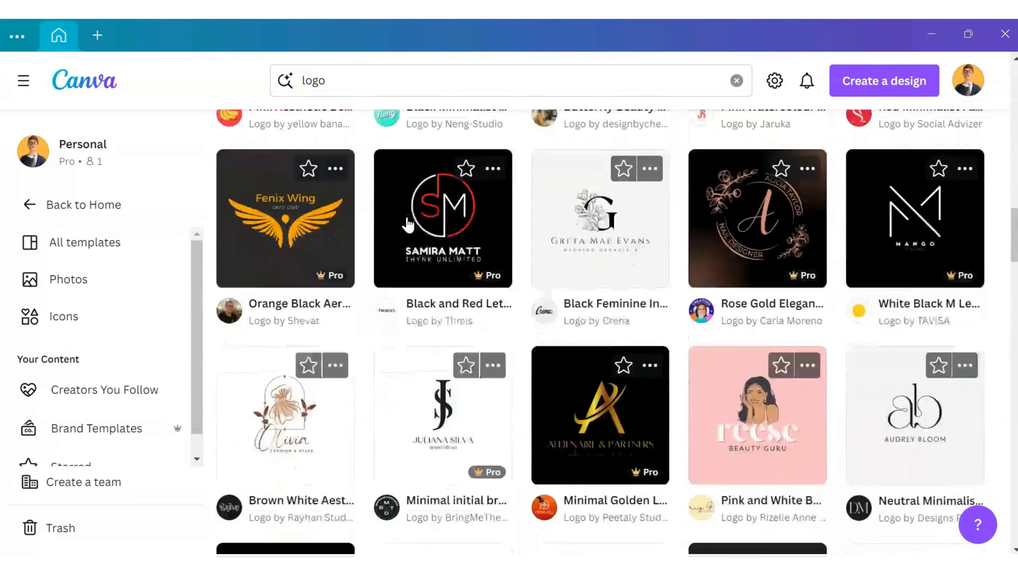
{"action": "scroll", "coordinate": [407, 225], "scroll_direction": "down", "scroll_amount": 8}
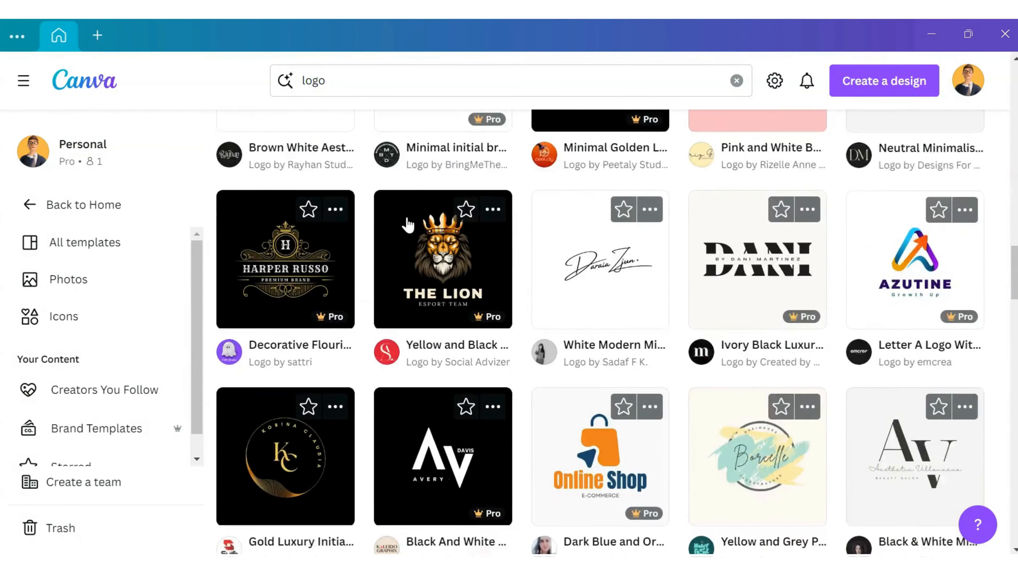
{"action": "scroll", "coordinate": [408, 225], "scroll_direction": "down", "scroll_amount": 8}
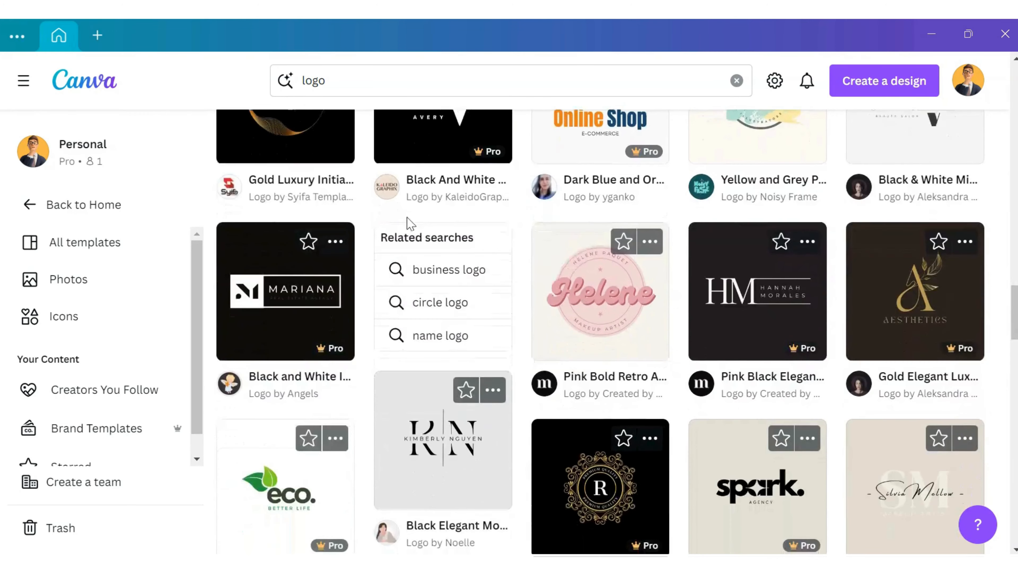
{"action": "scroll", "coordinate": [409, 225], "scroll_direction": "down", "scroll_amount": 4}
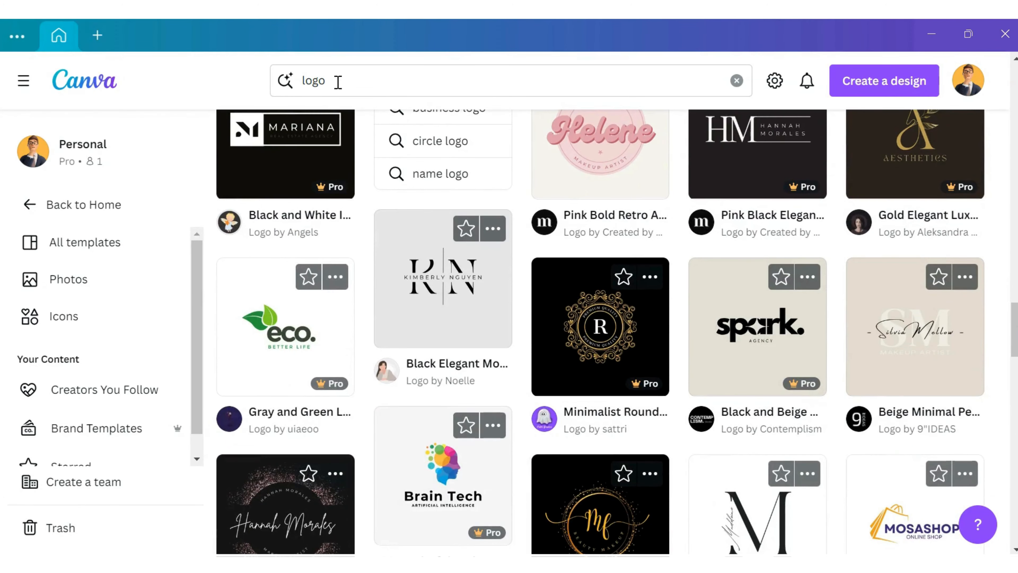
- Change the template search to "fashion logo"
{"action": "left_click_drag", "start_coordinate": [338, 82], "coordinate": [294, 83]}
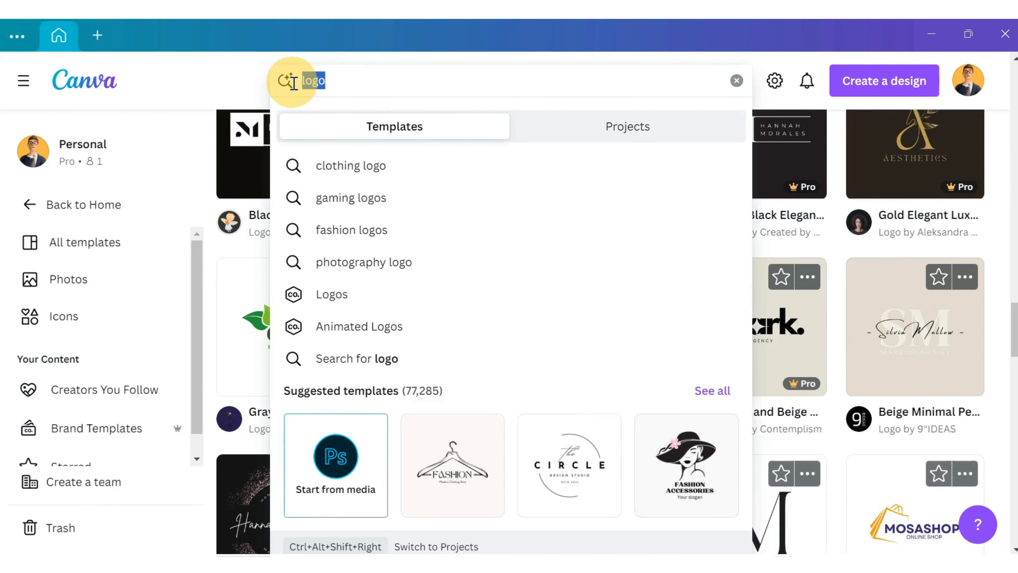
{"action": "type", "text": "fas"}
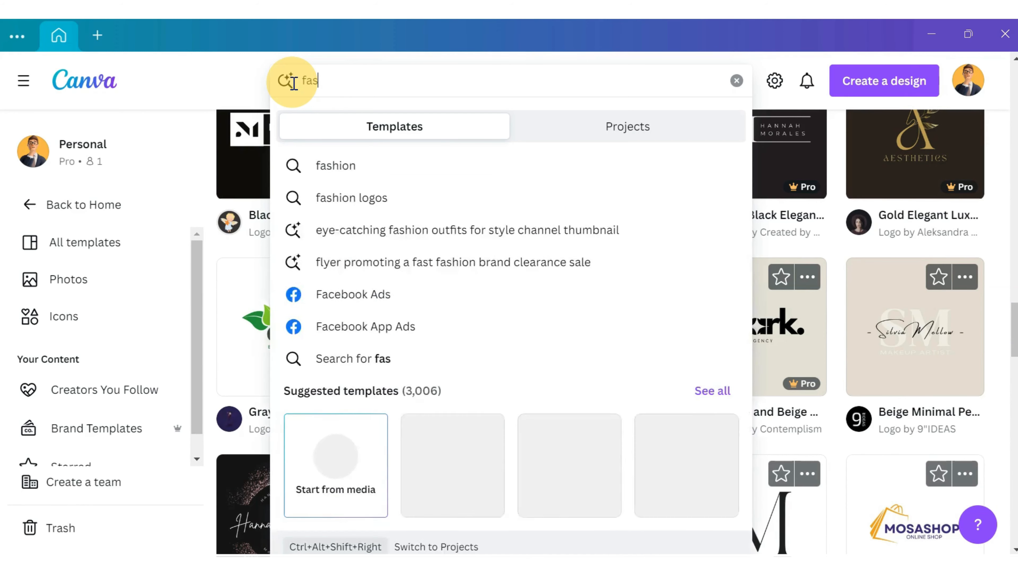
{"action": "type", "text": "hion l"}
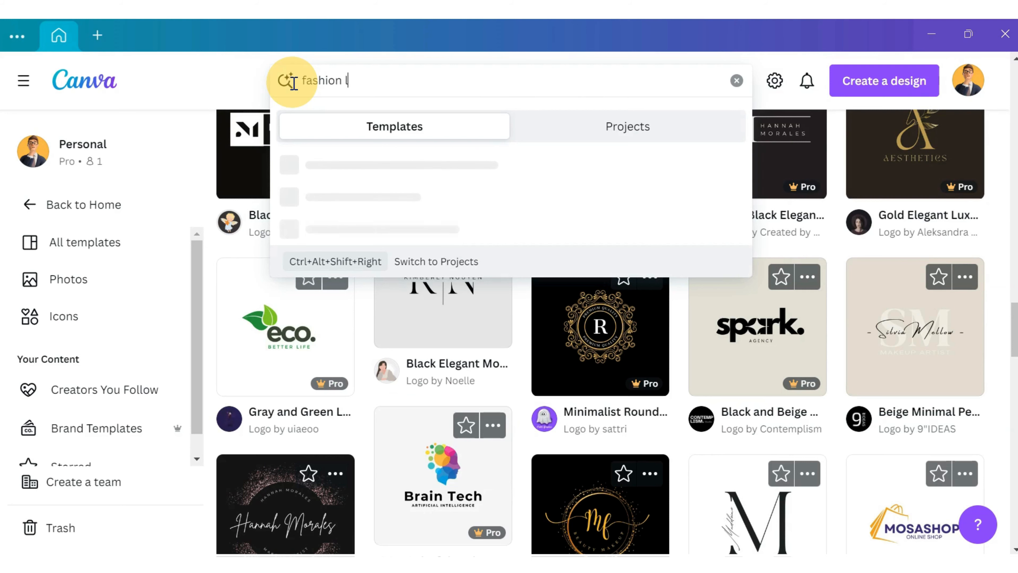
{"action": "type", "text": "ogo"}
{"action": "key", "text": "Return"}
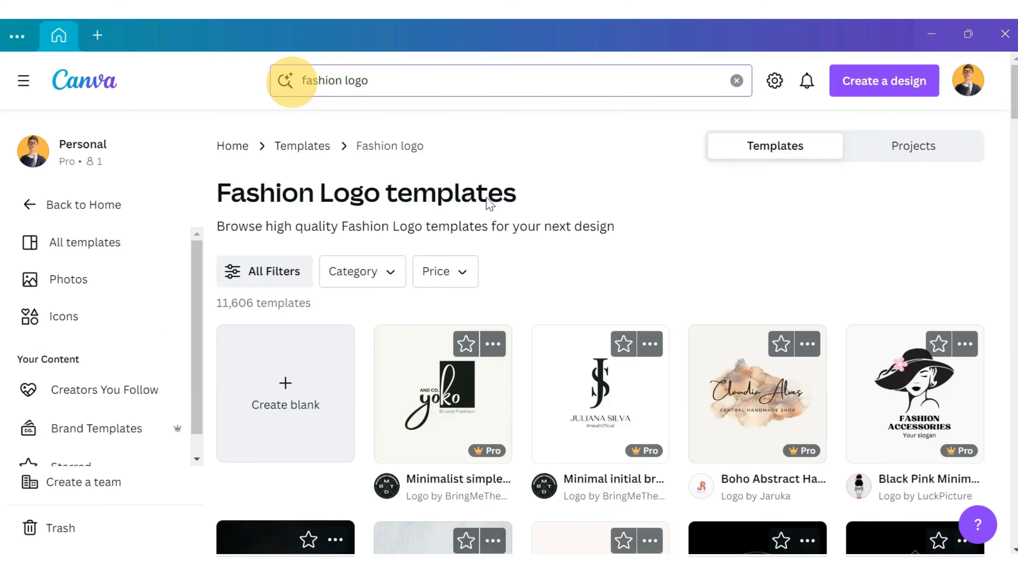
- Examine the fashion logo templates, comparing their styles and noting which ones are marked Pro
{"action": "scroll", "coordinate": [531, 233], "scroll_direction": "down", "scroll_amount": 3}
{"action": "scroll", "coordinate": [532, 233], "scroll_direction": "down", "scroll_amount": 5}
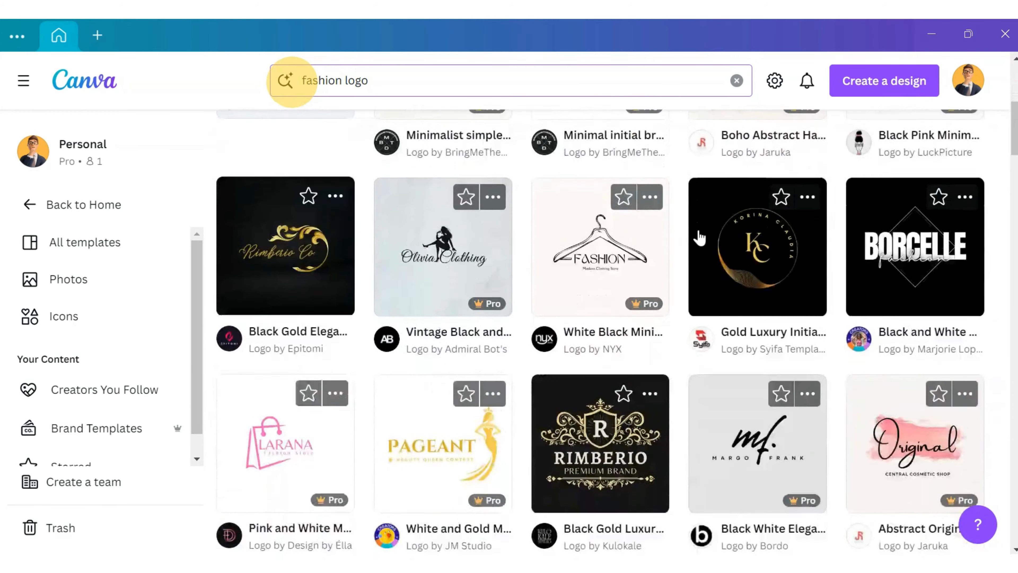
{"action": "scroll", "coordinate": [689, 267], "scroll_direction": "down", "scroll_amount": 4}
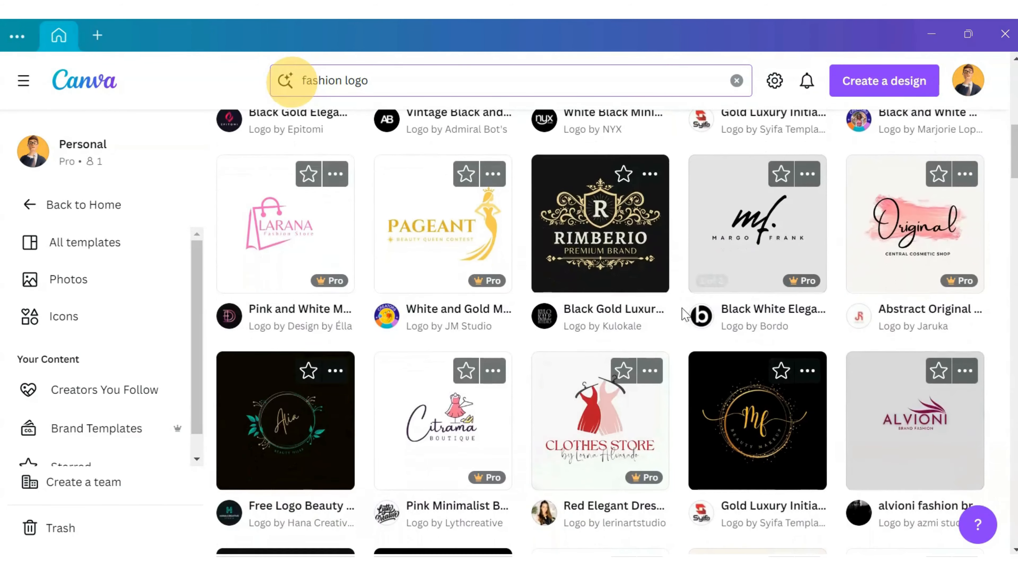
{"action": "scroll", "coordinate": [684, 365], "scroll_direction": "down", "scroll_amount": 8}
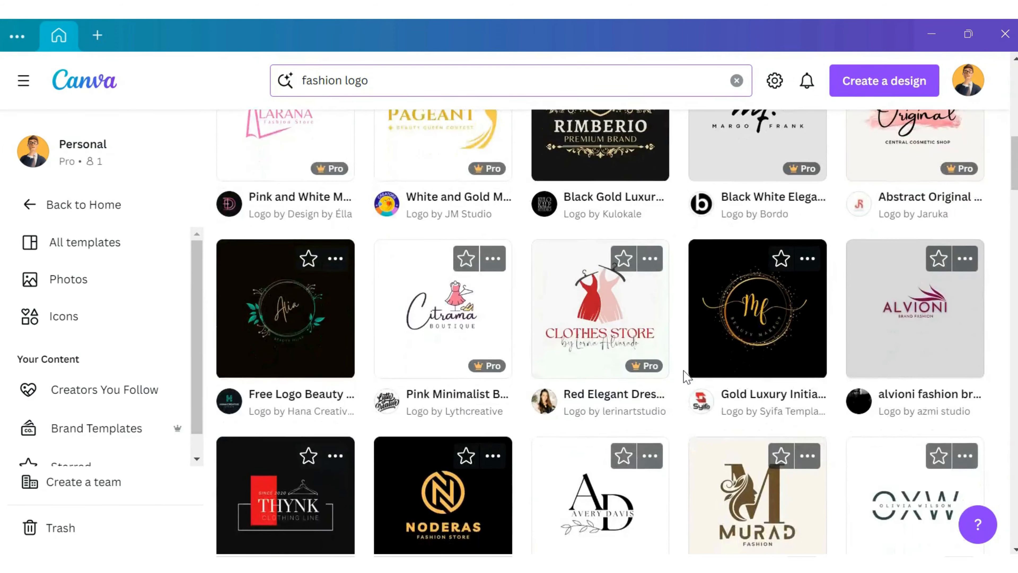
{"action": "scroll", "coordinate": [686, 377], "scroll_direction": "down", "scroll_amount": 2}
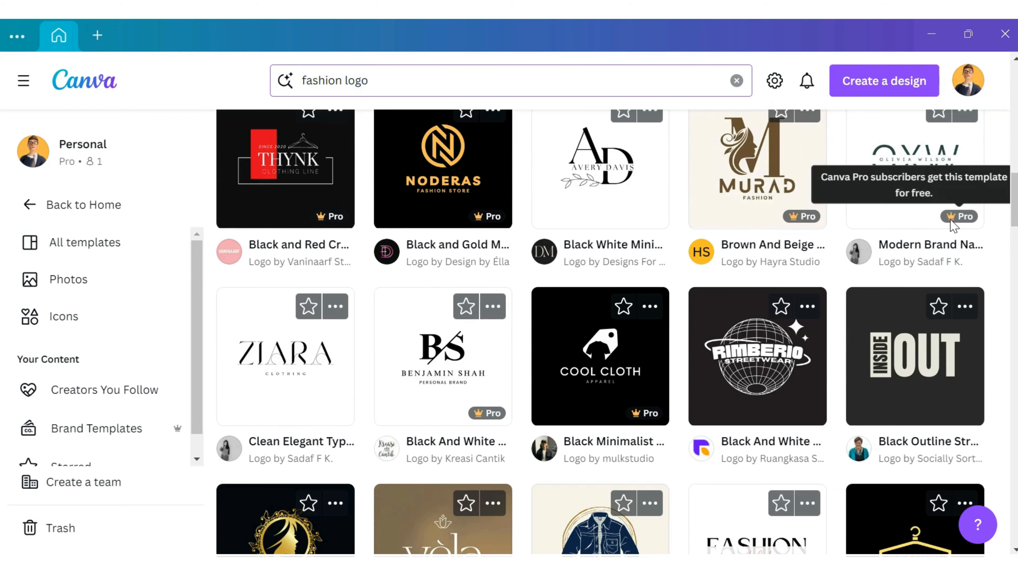
{"action": "scroll", "coordinate": [703, 275], "scroll_direction": "down", "scroll_amount": 3}
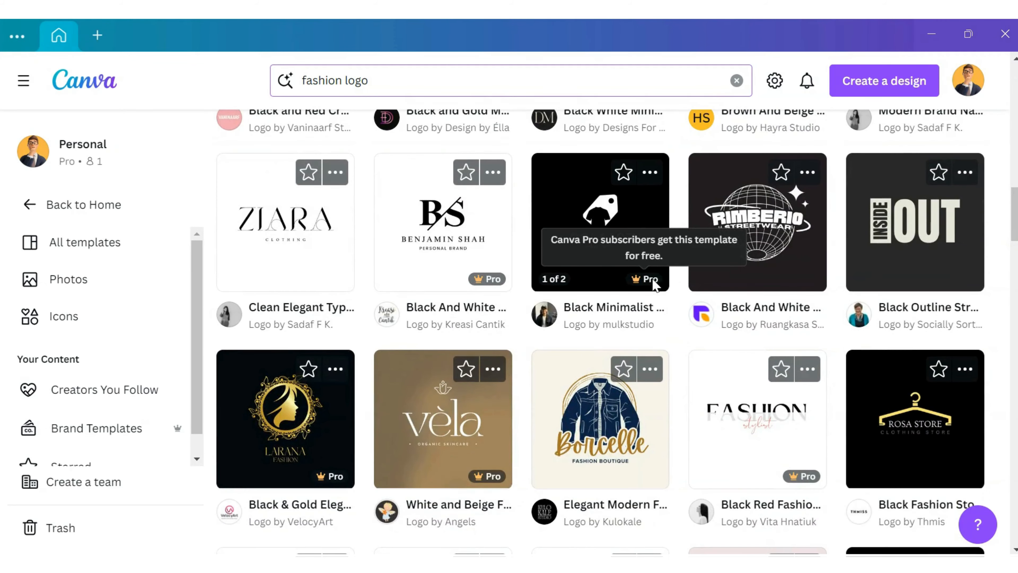
{"action": "scroll", "coordinate": [520, 301], "scroll_direction": "down", "scroll_amount": 9}
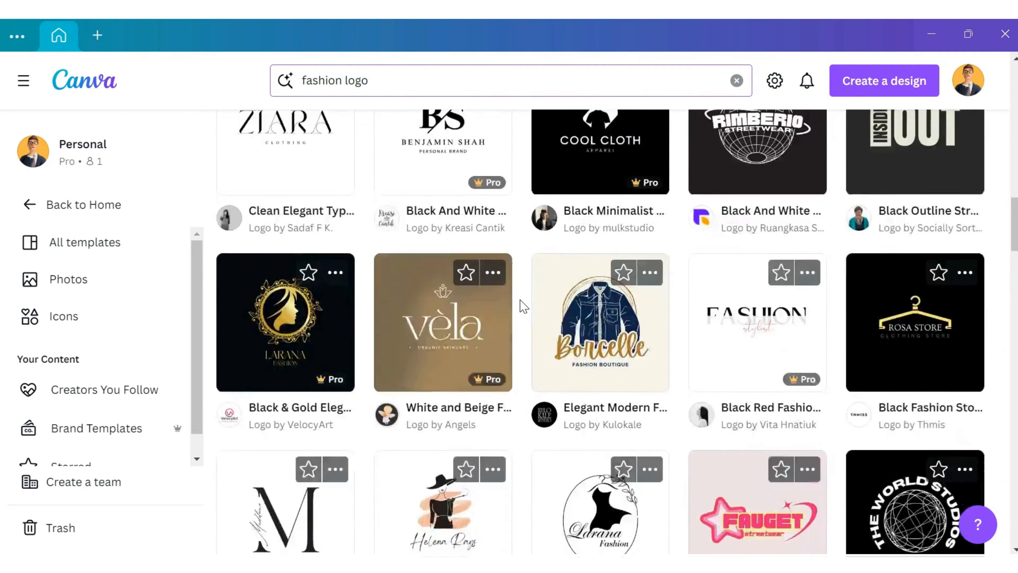
{"action": "scroll", "coordinate": [523, 306], "scroll_direction": "down", "scroll_amount": 7}
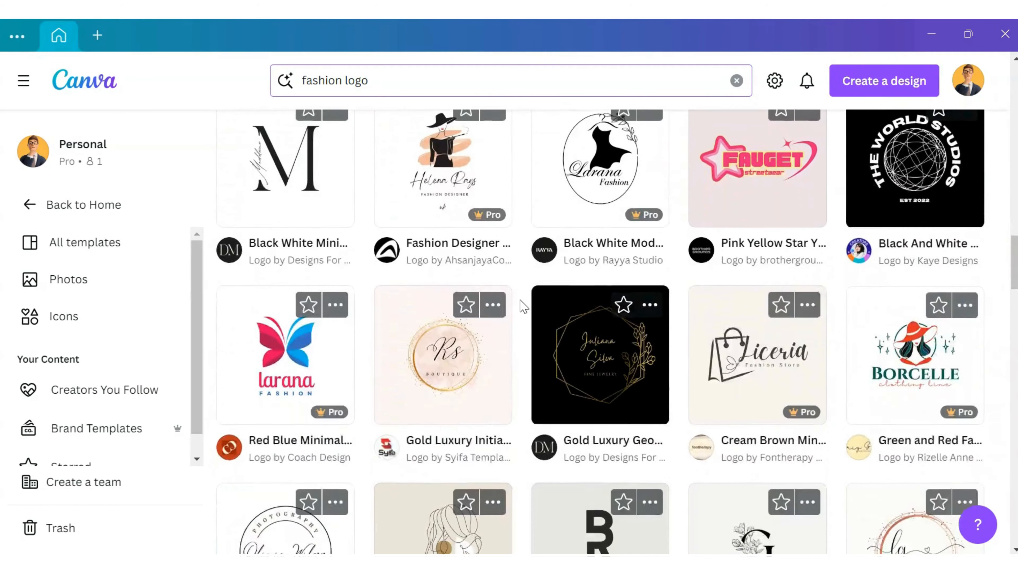
{"action": "scroll", "coordinate": [523, 306], "scroll_direction": "down", "scroll_amount": 7}
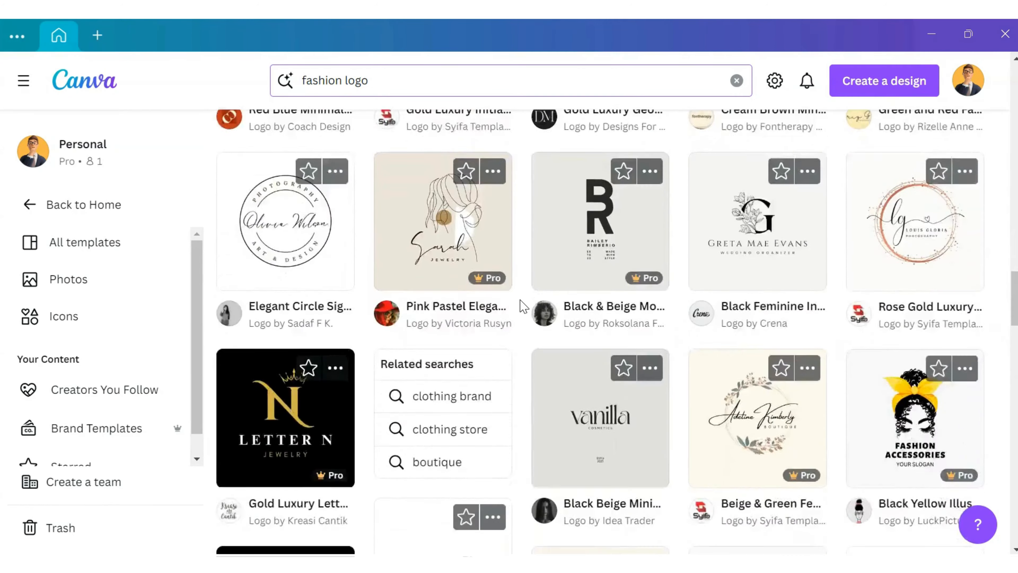
{"action": "scroll", "coordinate": [523, 307], "scroll_direction": "down", "scroll_amount": 7}
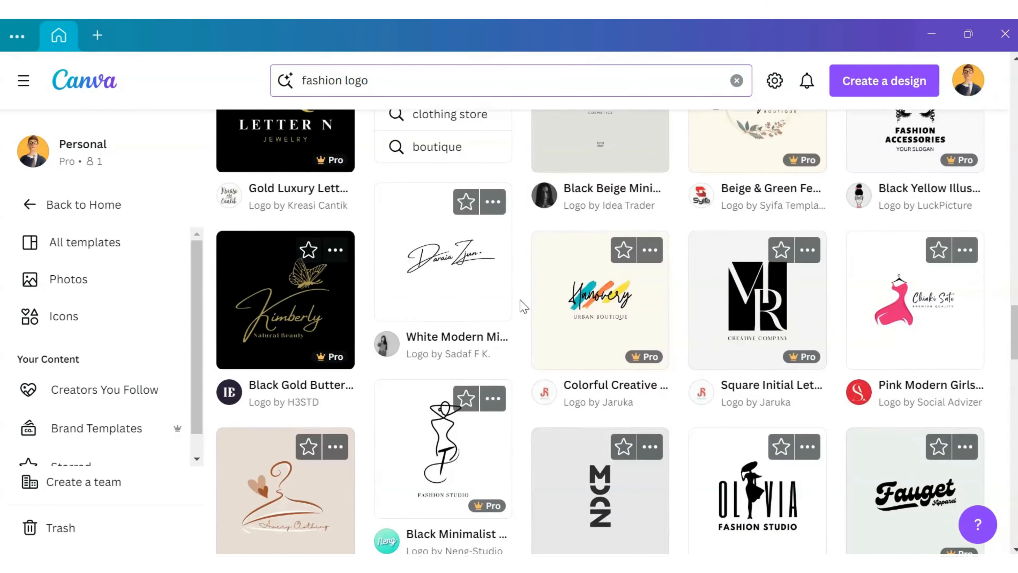
{"action": "scroll", "coordinate": [524, 307], "scroll_direction": "down", "scroll_amount": 6}
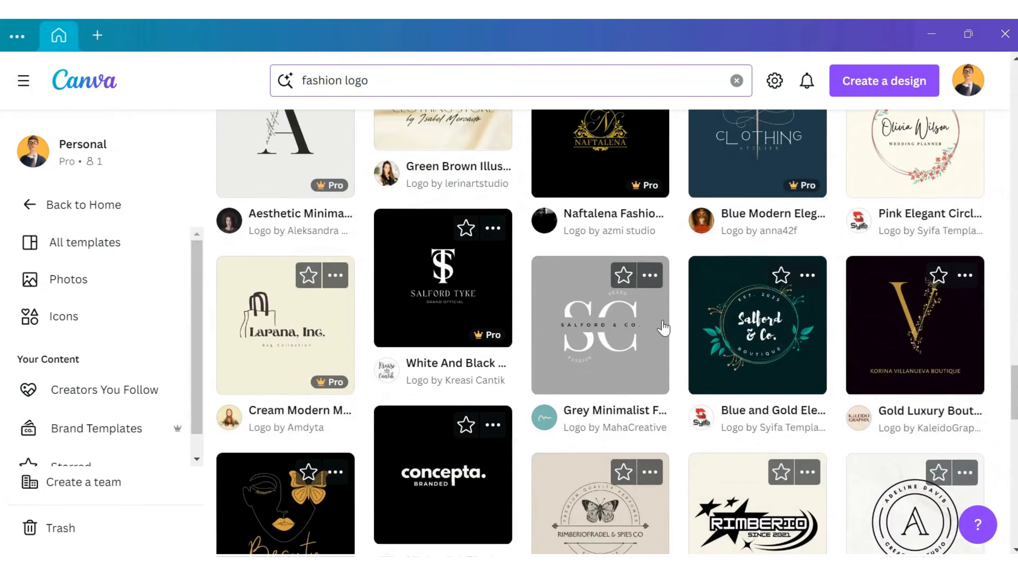
- Open the Beige & Green Feminine Elegant Circle Floral Logo template for customization
{"action": "scroll", "coordinate": [666, 326], "scroll_direction": "up", "scroll_amount": 8}
{"action": "scroll", "coordinate": [664, 327], "scroll_direction": "up", "scroll_amount": 9}
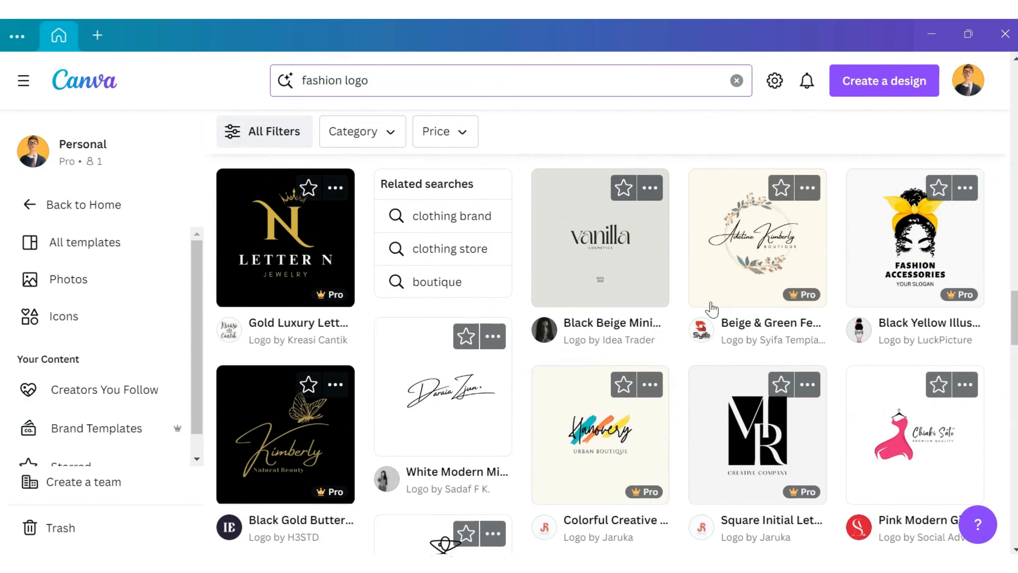
{"action": "left_click", "coordinate": [760, 249]}
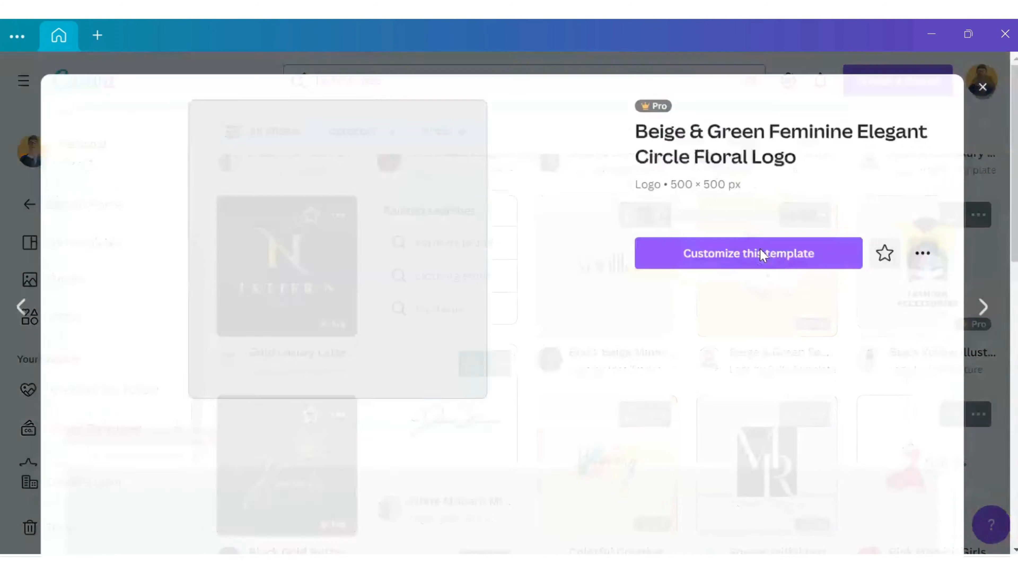
{"action": "left_click", "coordinate": [760, 253]}
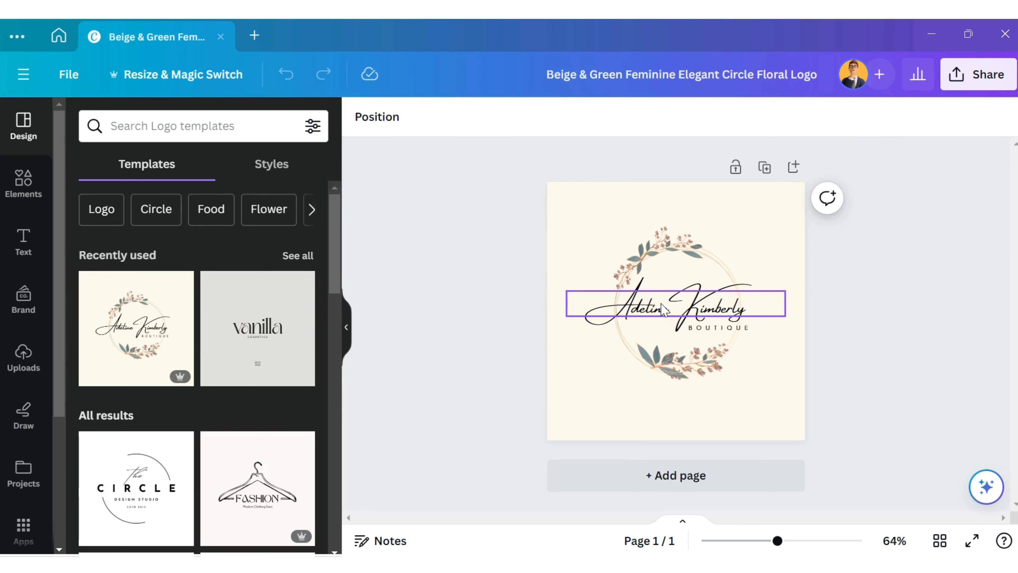
- Replace the script brand name in the centre of the floral circle with "Top fashion"
{"action": "left_click", "coordinate": [706, 328]}
{"action": "left_click", "coordinate": [697, 367]}
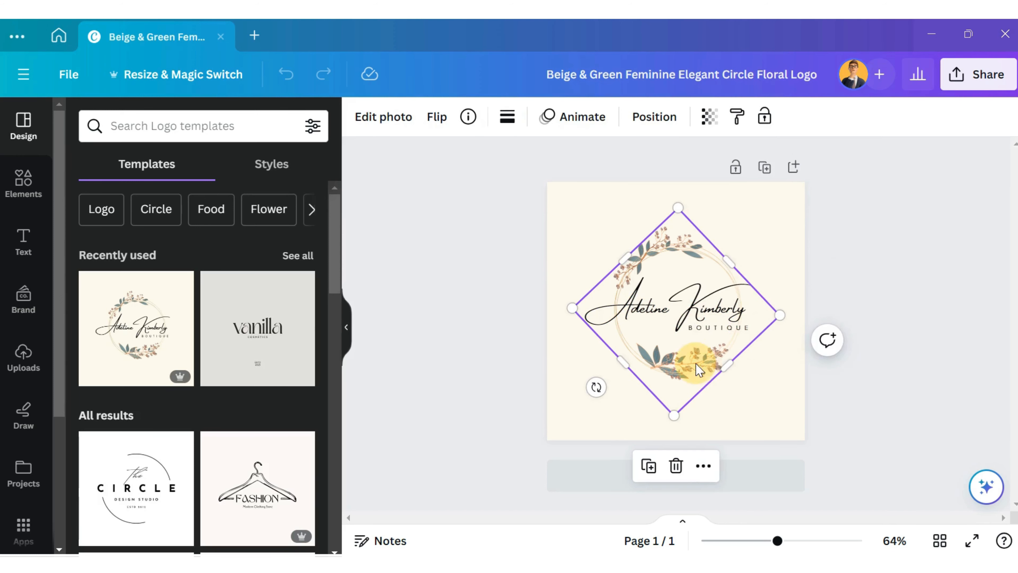
{"action": "left_click", "coordinate": [694, 319]}
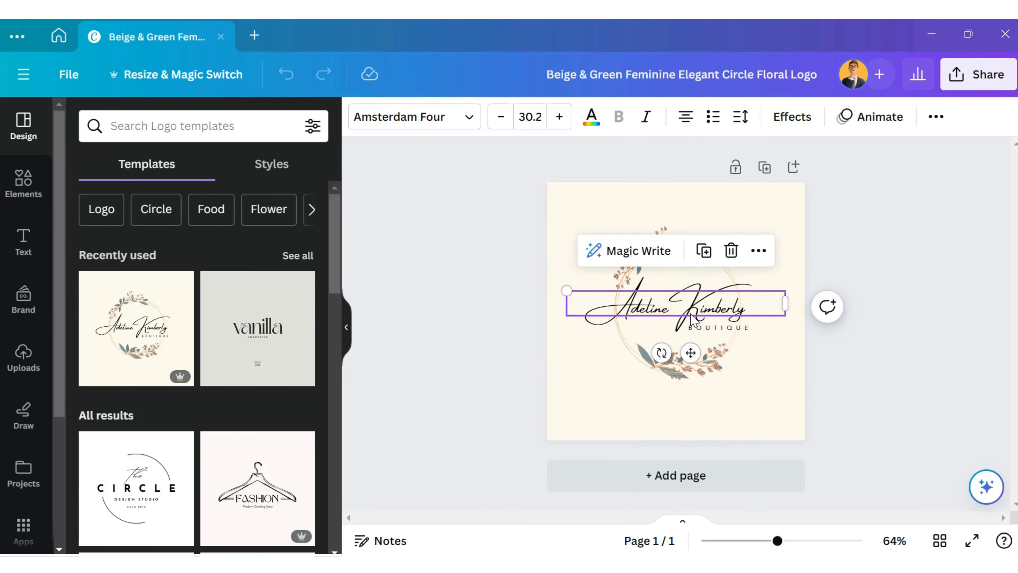
{"action": "double_click", "coordinate": [599, 304]}
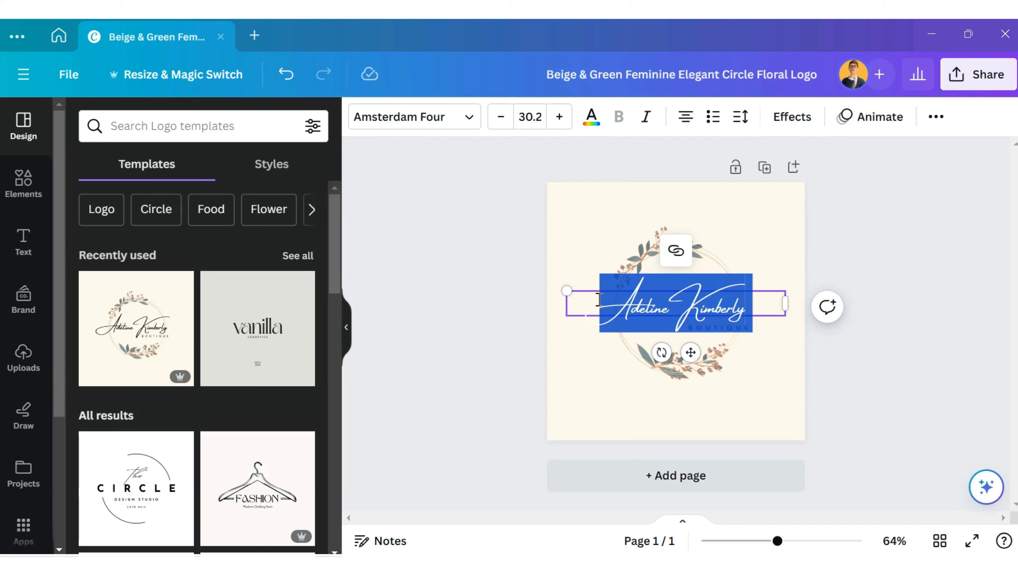
{"action": "type", "text": "Top F"}
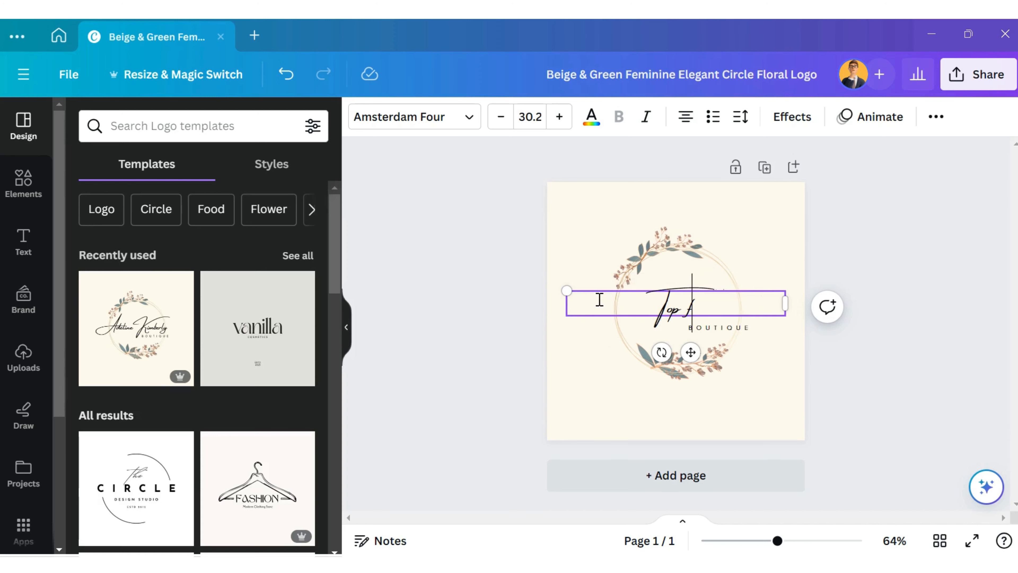
{"action": "type", "text": "ashion"}
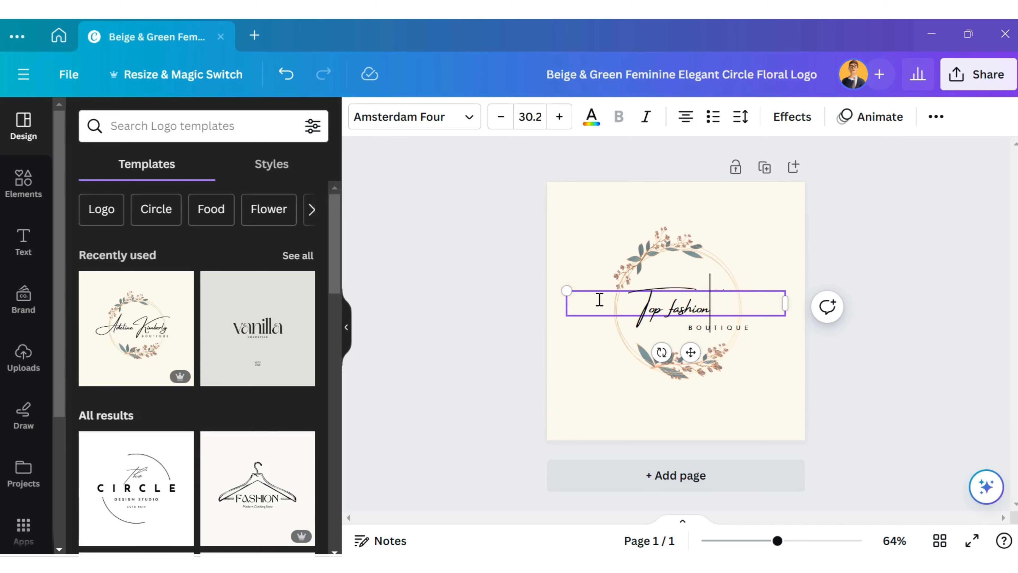
{"action": "left_click", "coordinate": [626, 428]}
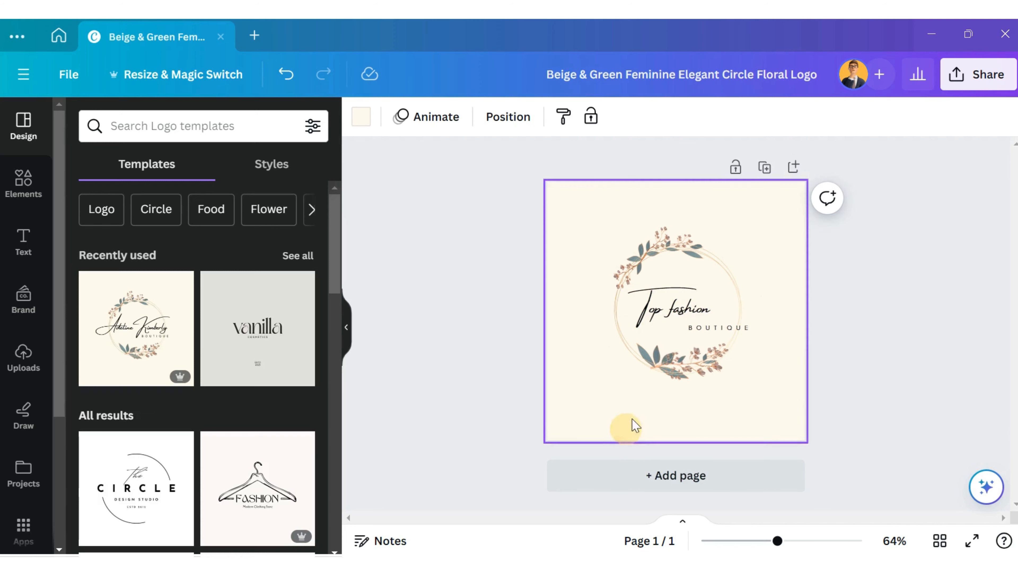
- Move the BOUTIQUE text slightly up and to the left, closer beneath the brand name
{"action": "left_click", "coordinate": [717, 328]}
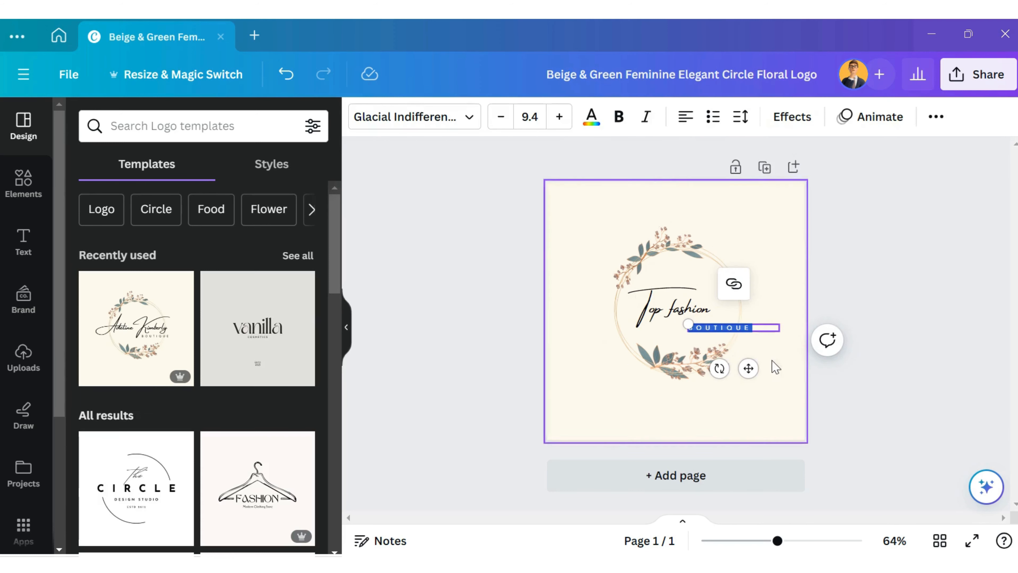
{"action": "left_click", "coordinate": [784, 370]}
{"action": "mouse_move", "coordinate": [740, 327]}
{"action": "left_mouse_down"}
{"action": "mouse_move", "coordinate": [706, 324]}
{"action": "mouse_move", "coordinate": [730, 320]}
{"action": "left_mouse_up"}
{"action": "left_click", "coordinate": [763, 352]}
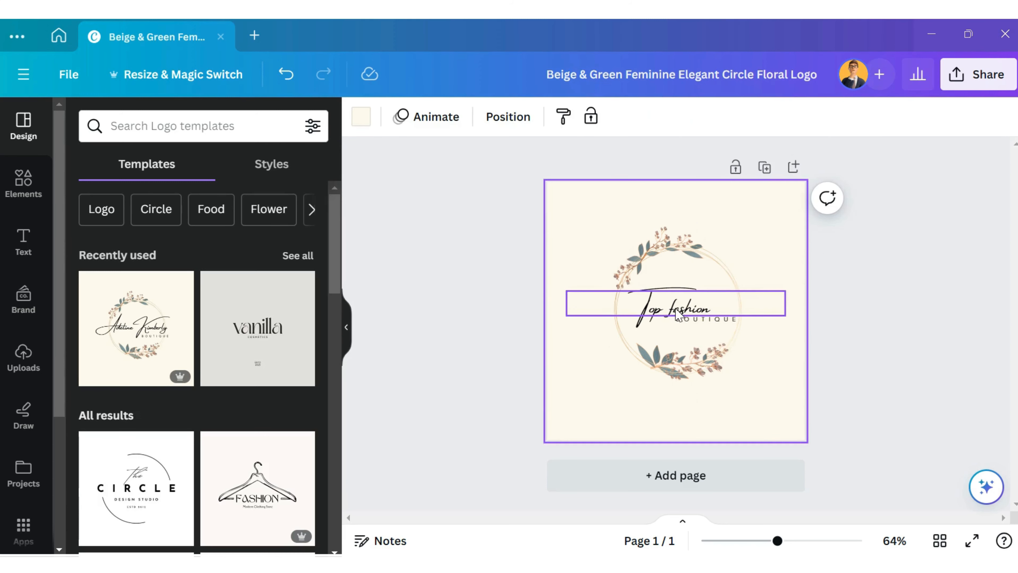
- Set the font of the "Top fashion" brand name to Advetime
{"action": "left_click", "coordinate": [675, 309]}
{"action": "left_click", "coordinate": [465, 127]}
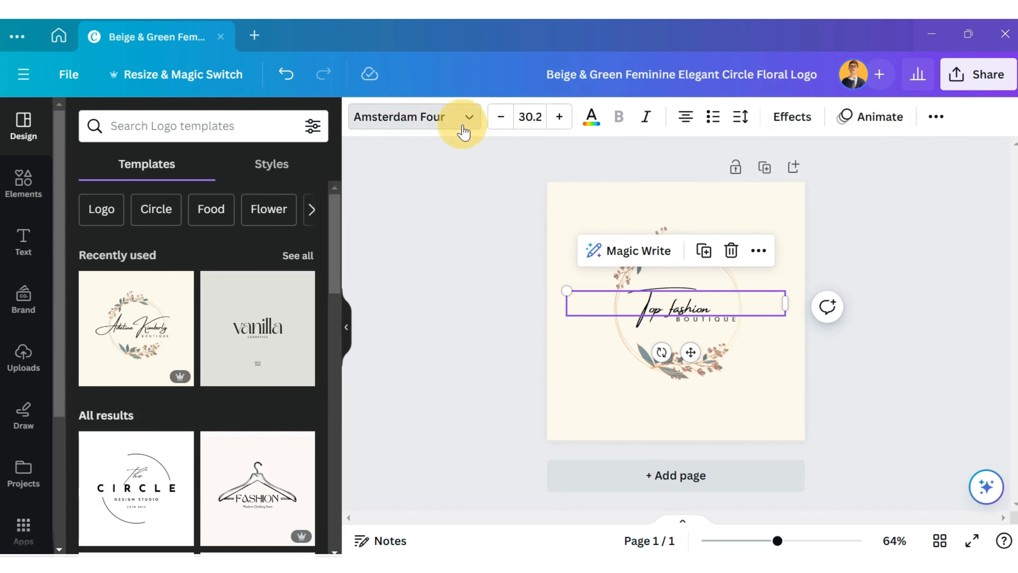
{"action": "scroll", "coordinate": [261, 279], "scroll_direction": "down", "scroll_amount": 3}
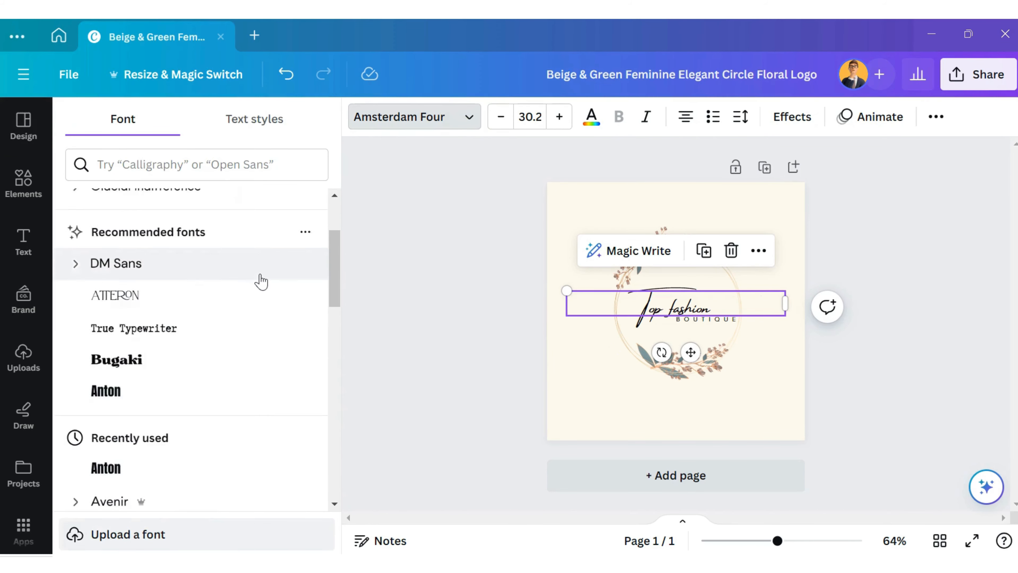
{"action": "scroll", "coordinate": [261, 282], "scroll_direction": "down", "scroll_amount": 10}
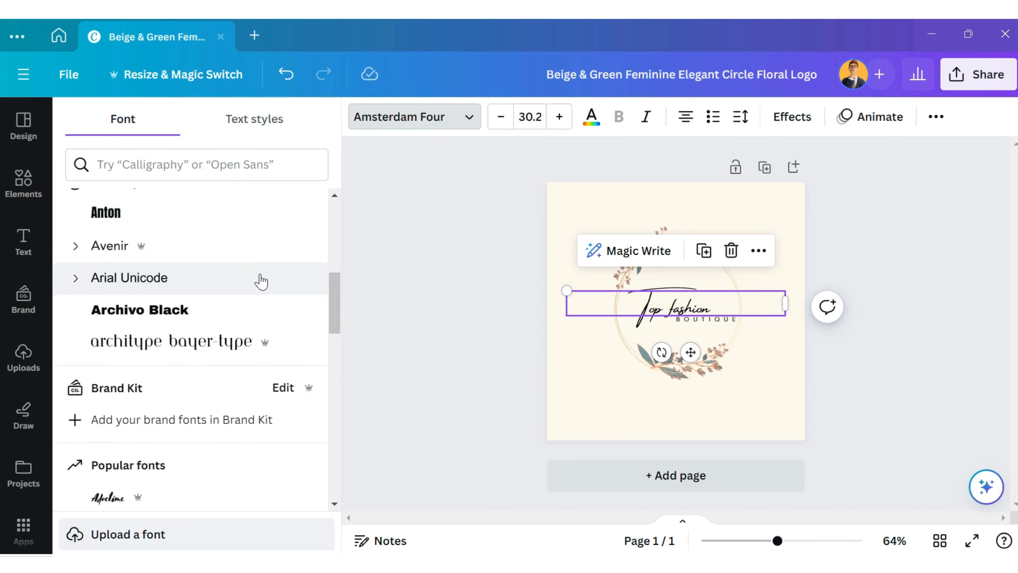
{"action": "scroll", "coordinate": [262, 283], "scroll_direction": "down", "scroll_amount": 2}
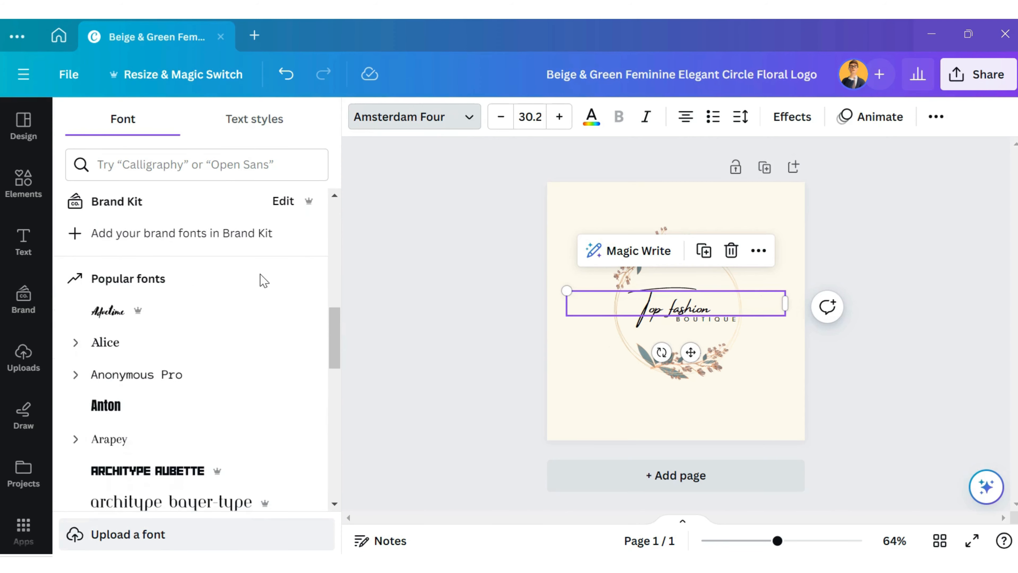
{"action": "left_click", "coordinate": [233, 323]}
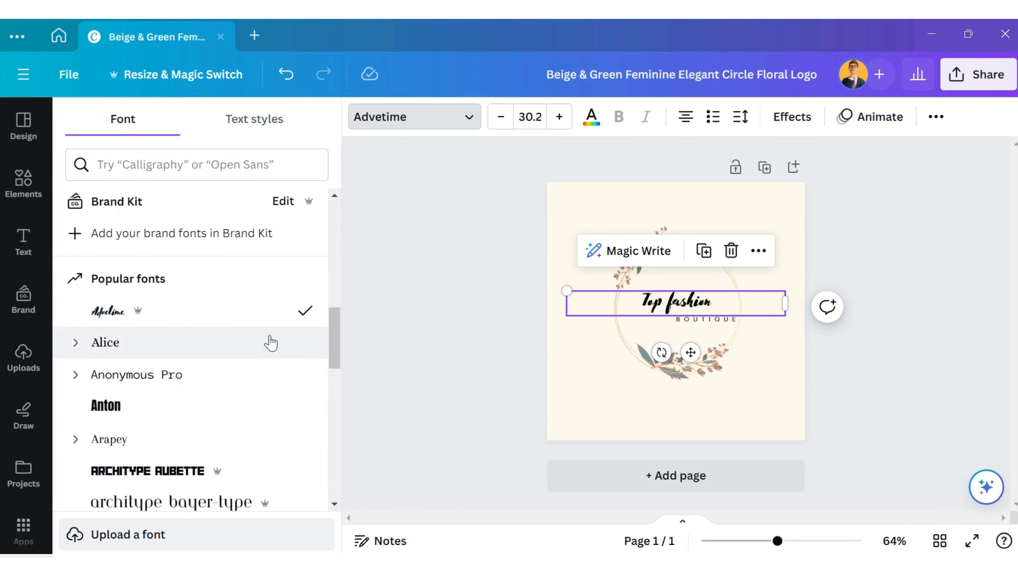
- Change the "Top fashion" brand name's font to Benedict
{"action": "scroll", "coordinate": [224, 361], "scroll_direction": "down", "scroll_amount": 4}
{"action": "scroll", "coordinate": [222, 375], "scroll_direction": "down", "scroll_amount": 7}
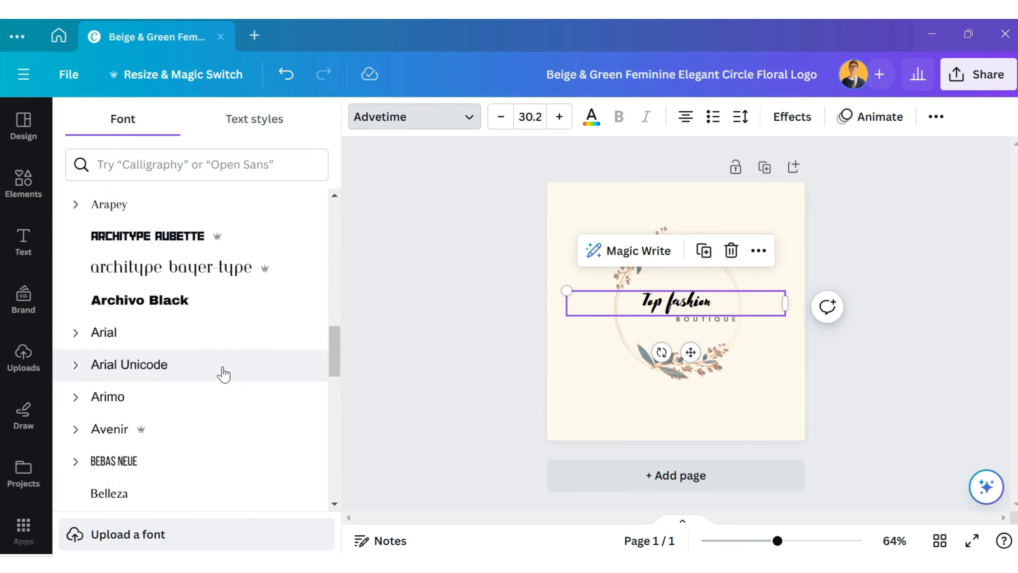
{"action": "left_click", "coordinate": [227, 349]}
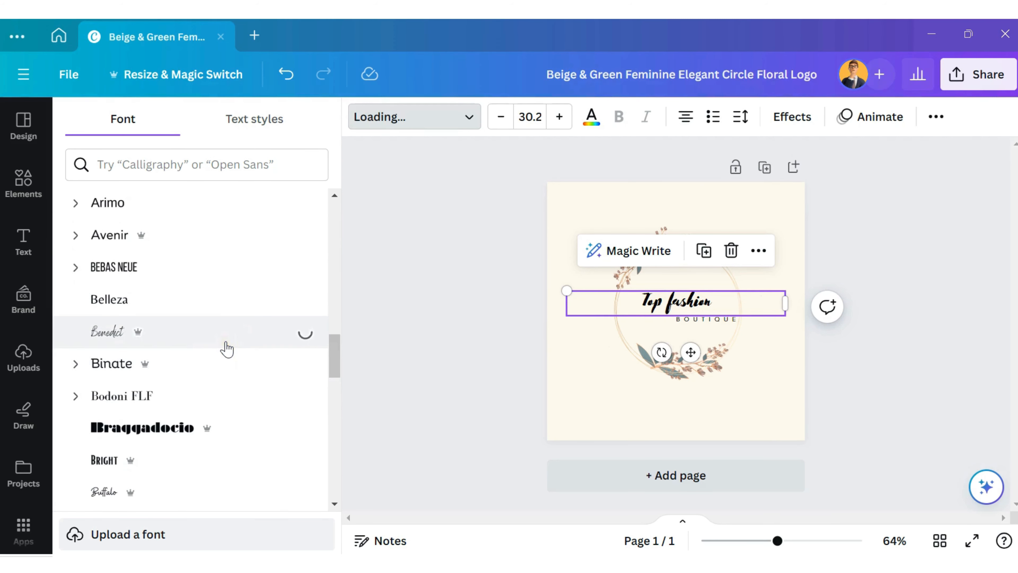
{"action": "left_click", "coordinate": [495, 336]}
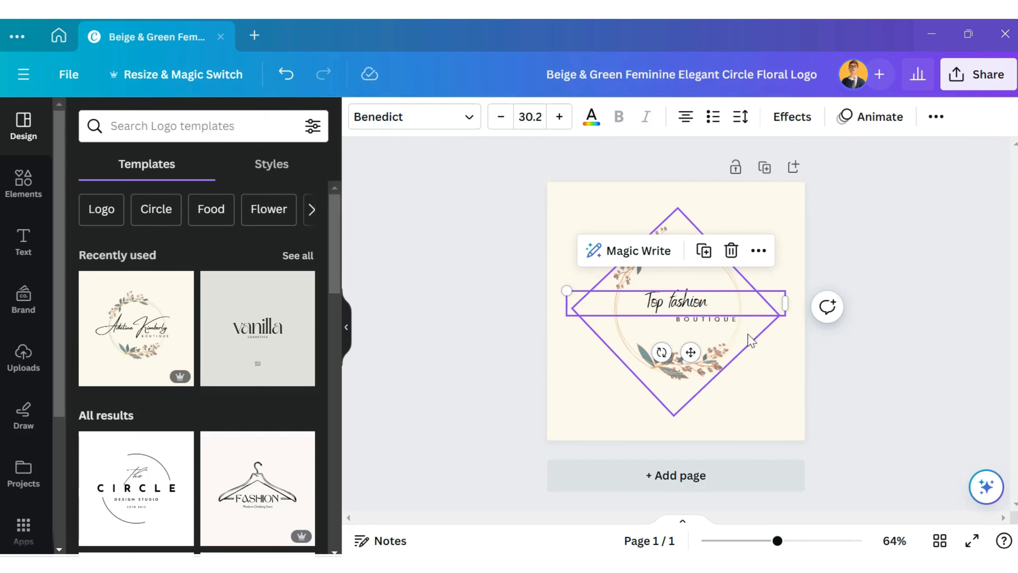
- Move the BOUTIQUE text slightly up, closer beneath the "Top fashion" brand name
{"action": "left_click", "coordinate": [764, 342]}
{"action": "left_click", "coordinate": [716, 319]}
{"action": "left_click_drag", "start_coordinate": [715, 320], "coordinate": [716, 314]}
{"action": "left_click", "coordinate": [774, 355]}
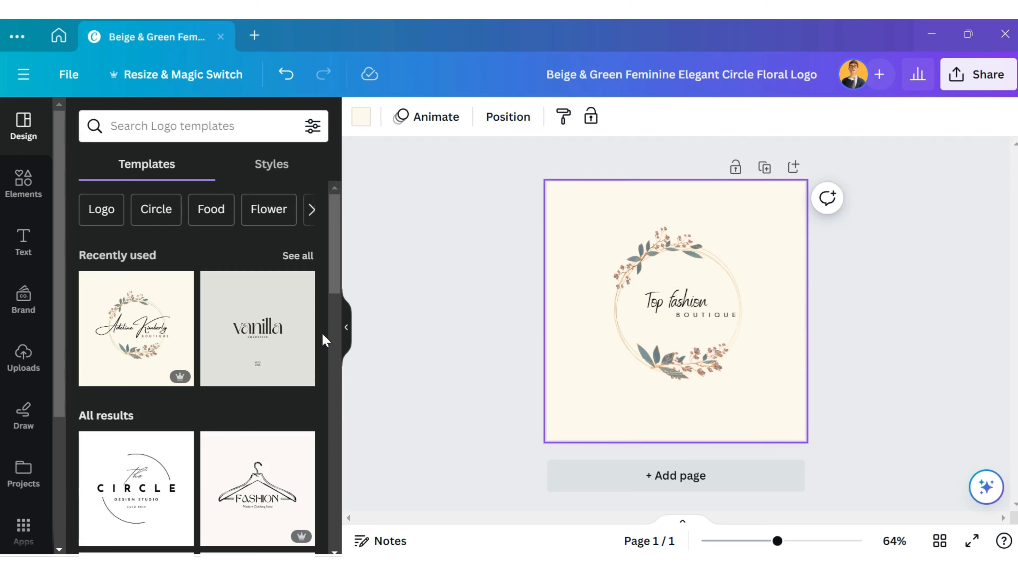
- Apply the color and font style of the Boho Abstract Handwritten Brand Logo template to the design
{"action": "scroll", "coordinate": [248, 343], "scroll_direction": "down", "scroll_amount": 1}
{"action": "scroll", "coordinate": [248, 343], "scroll_direction": "down", "scroll_amount": 3}
{"action": "scroll", "coordinate": [251, 344], "scroll_direction": "down", "scroll_amount": 5}
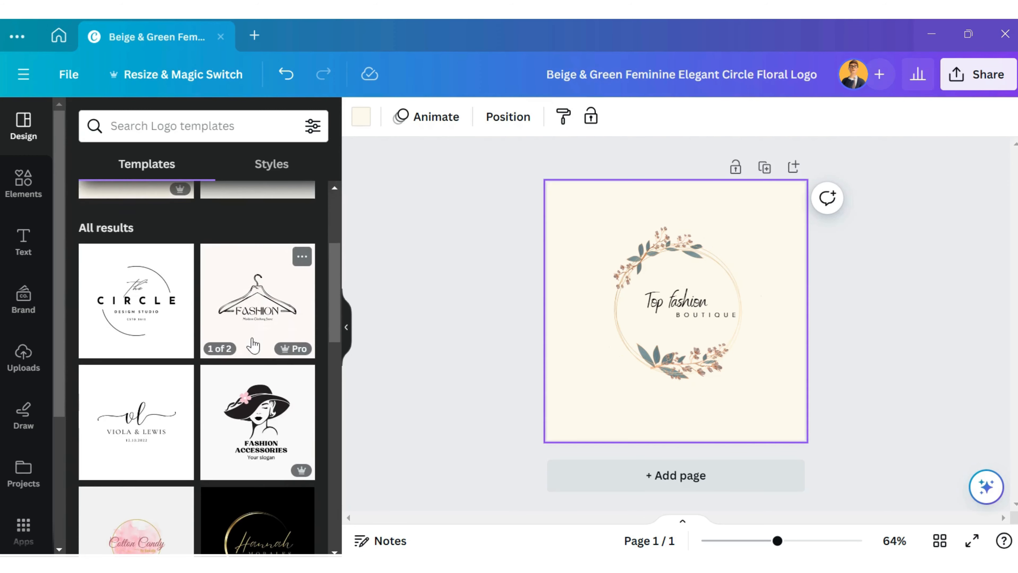
{"action": "scroll", "coordinate": [253, 344], "scroll_direction": "down", "scroll_amount": 8}
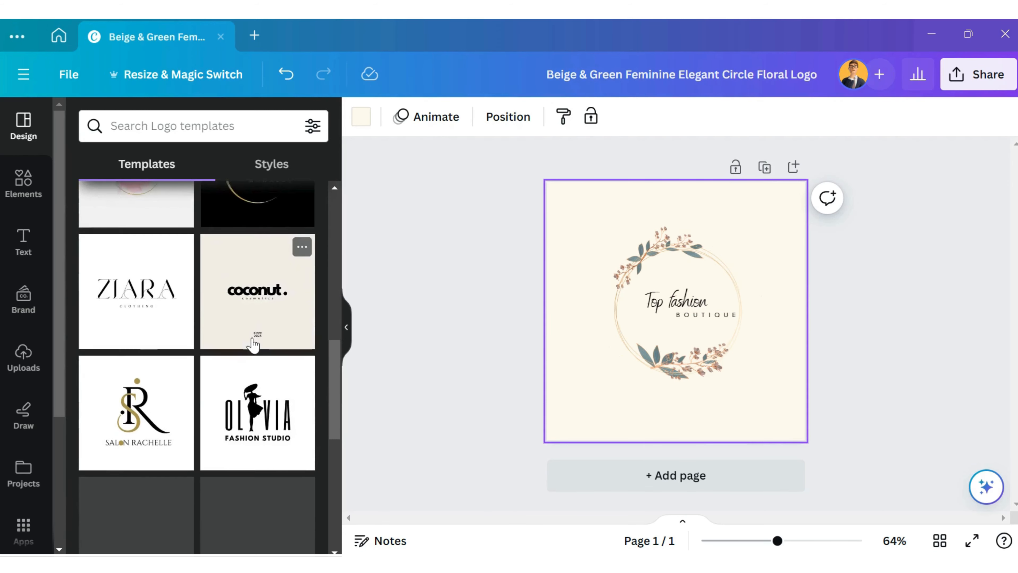
{"action": "scroll", "coordinate": [252, 345], "scroll_direction": "down", "scroll_amount": 2}
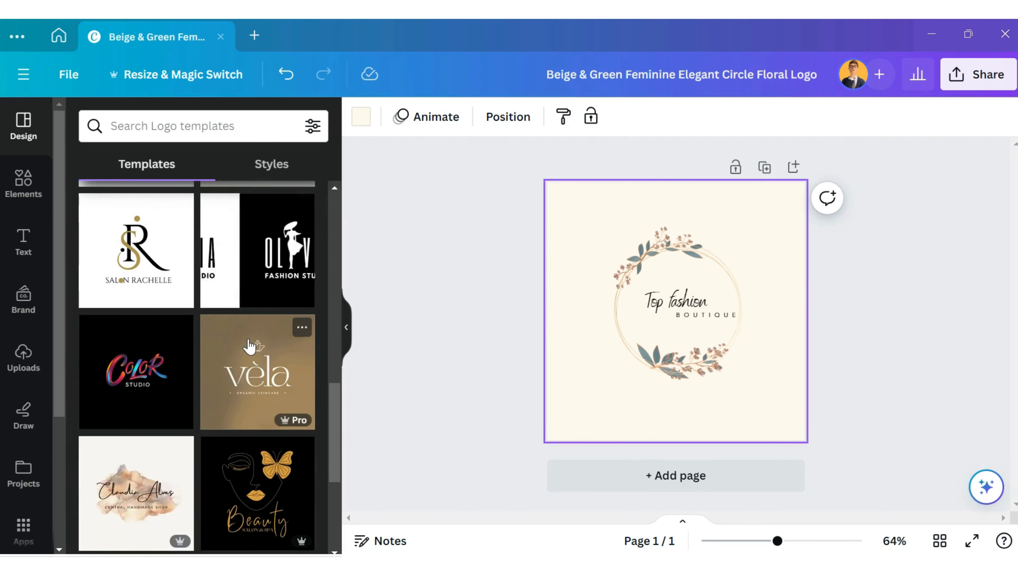
{"action": "scroll", "coordinate": [249, 345], "scroll_direction": "down", "scroll_amount": 3}
{"action": "left_click", "coordinate": [176, 373]}
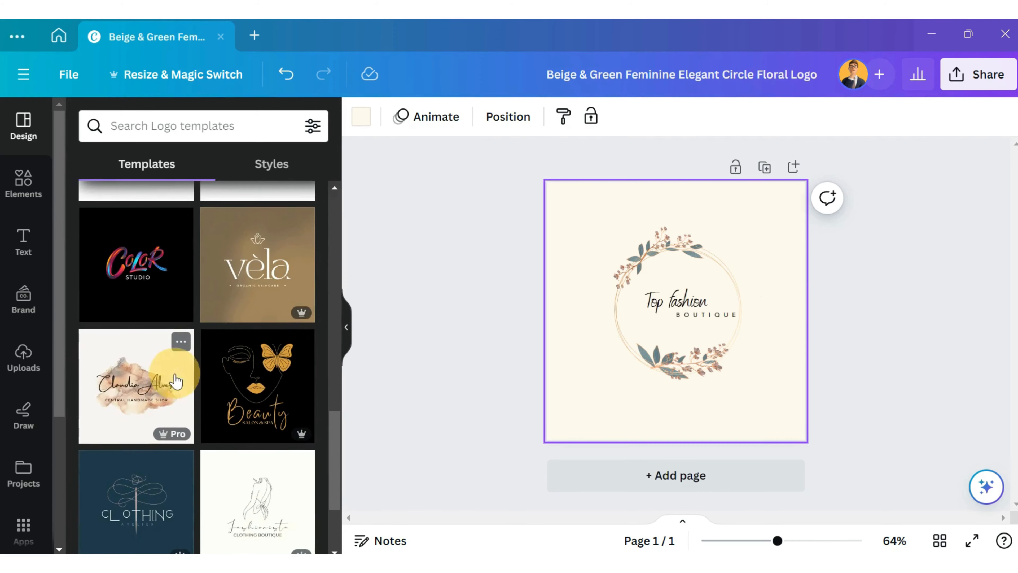
{"action": "left_click", "coordinate": [689, 234]}
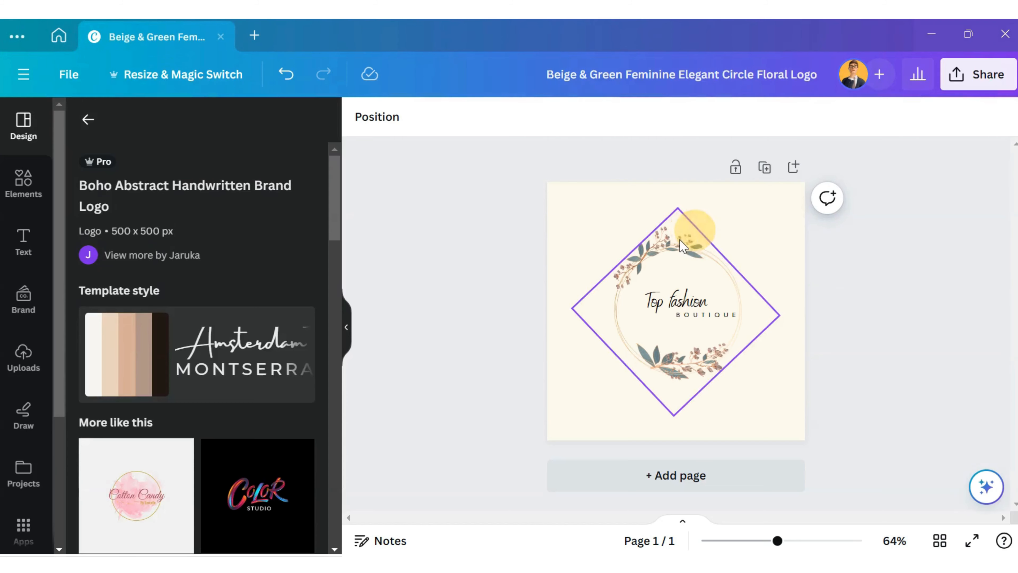
{"action": "left_click", "coordinate": [122, 378]}
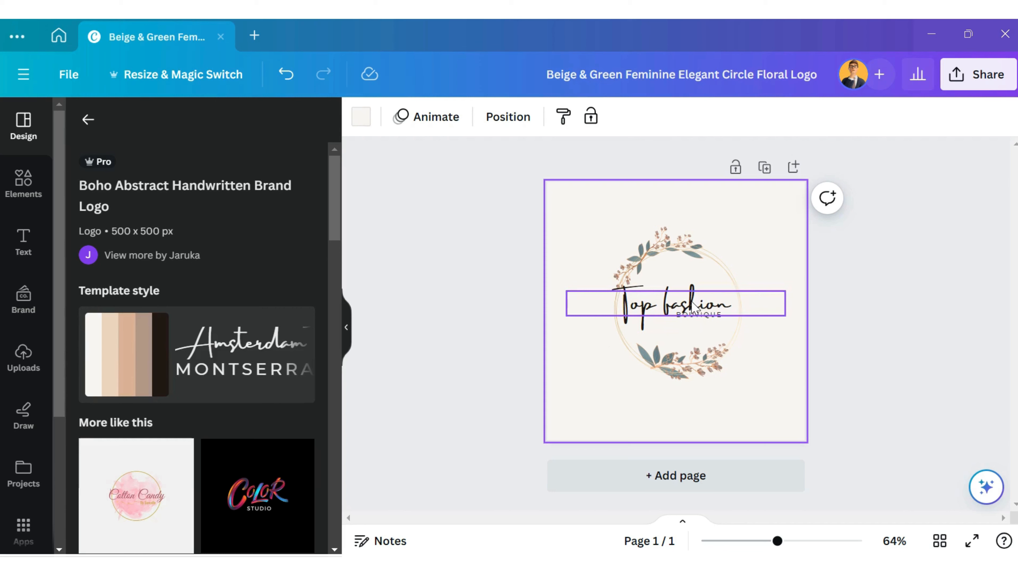
- Shift the "Top fashion" text slightly right and the BOUTIQUE text slightly down so they overlap less
{"action": "left_click_drag", "start_coordinate": [694, 306], "coordinate": [703, 326]}
{"action": "left_click", "coordinate": [702, 319]}
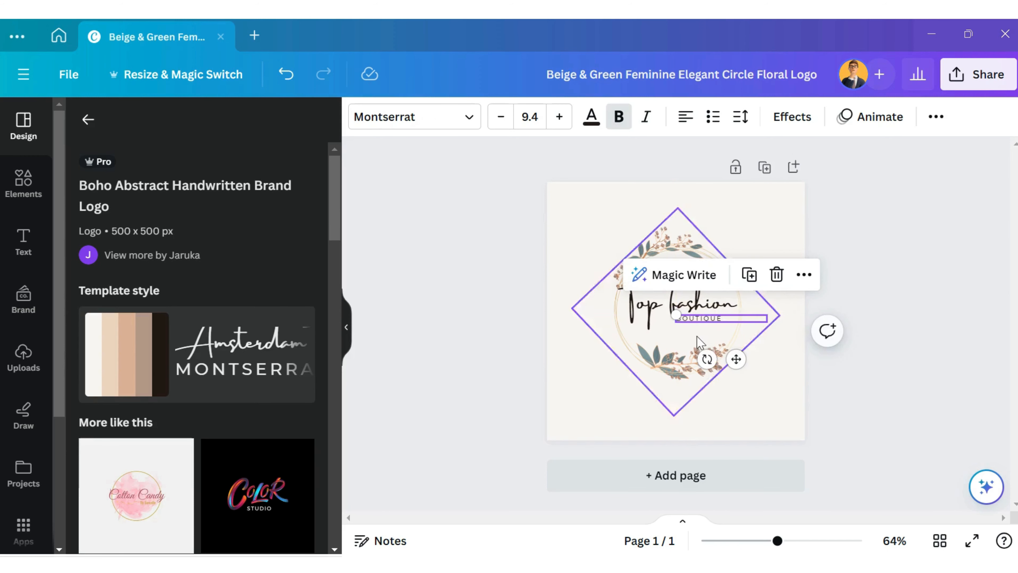
{"action": "left_click", "coordinate": [795, 356]}
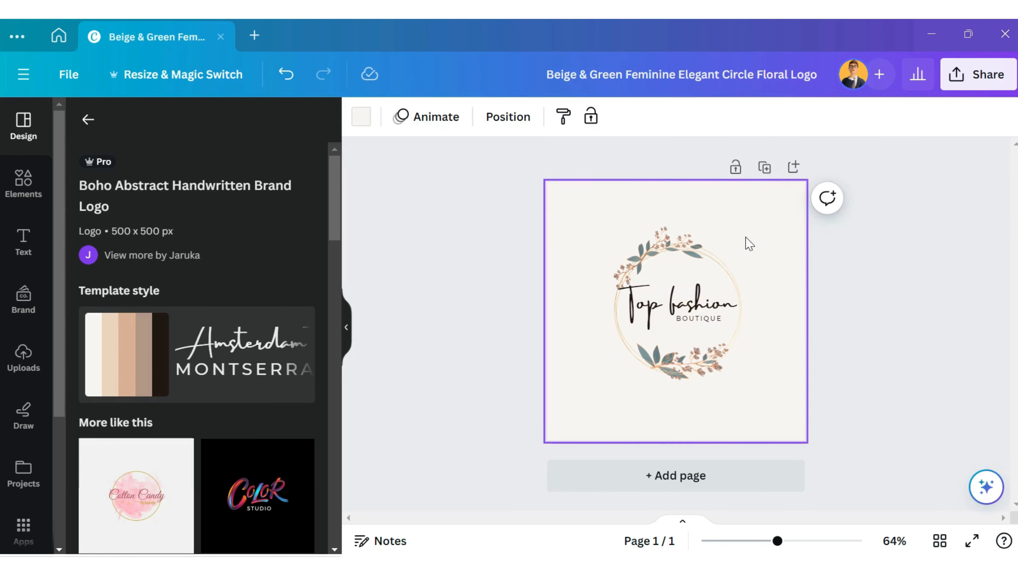
{"action": "left_click", "coordinate": [370, 122]}
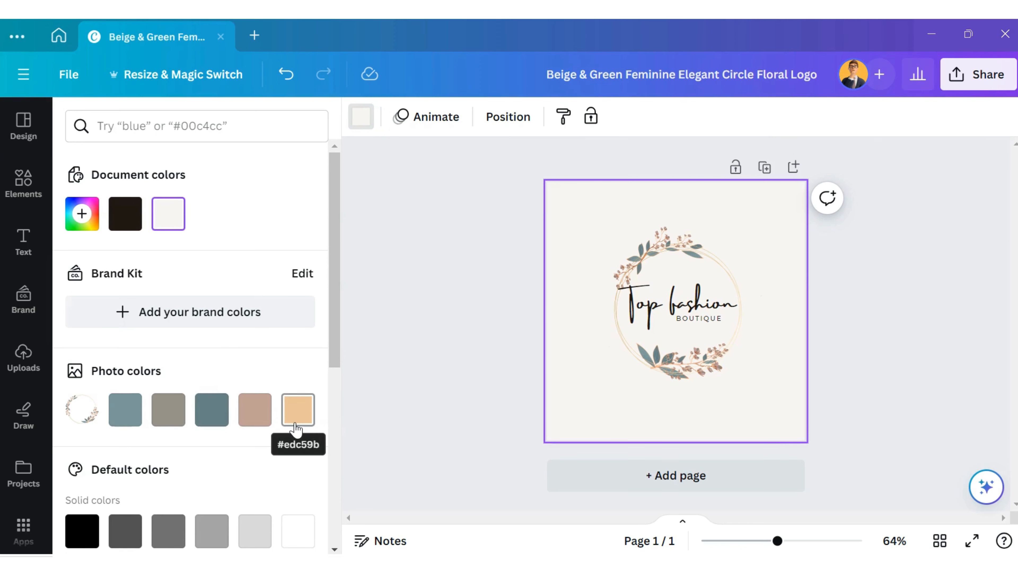
{"action": "left_click", "coordinate": [360, 118]}
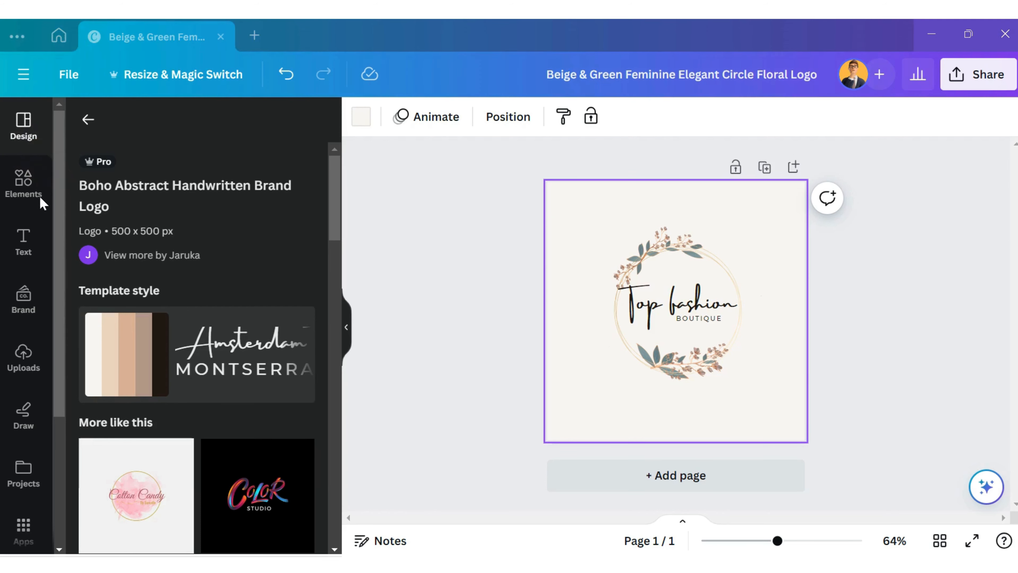
- Add the recently used peach brush stroke graphic and shrink it to a small band behind BOUTIQUE
{"action": "left_click", "coordinate": [23, 185]}
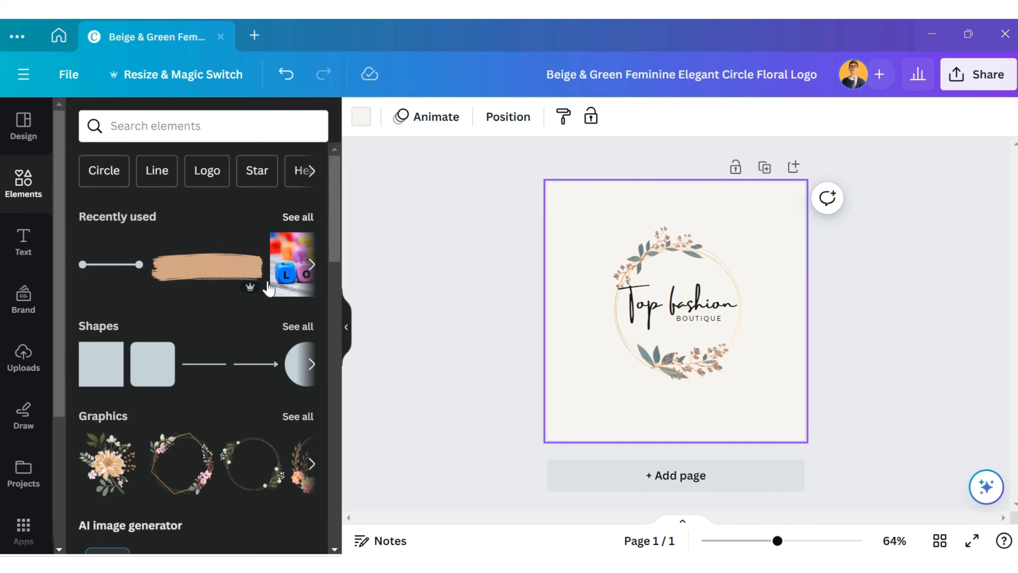
{"action": "scroll", "coordinate": [273, 317], "scroll_direction": "down", "scroll_amount": 1}
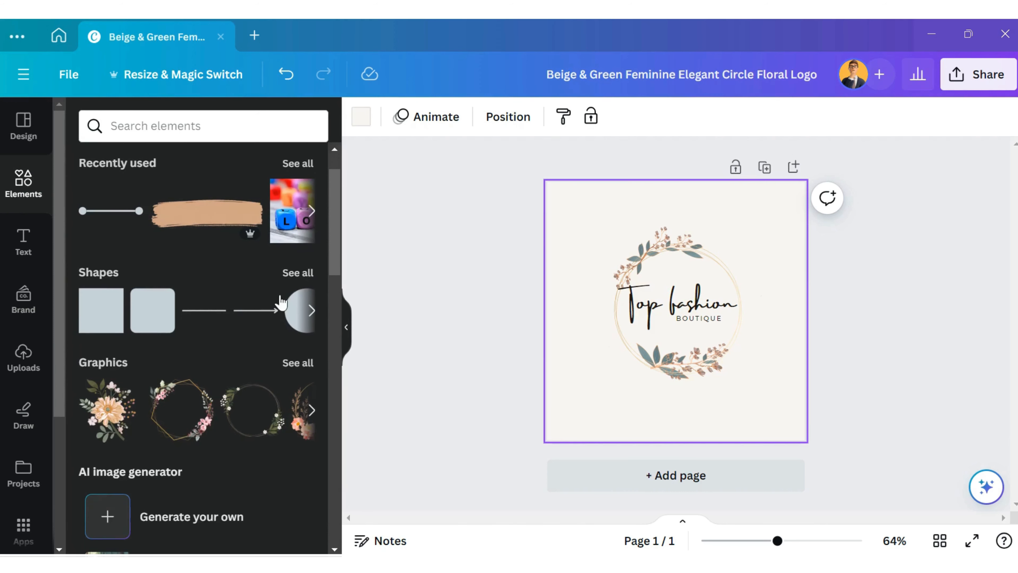
{"action": "left_click", "coordinate": [228, 227]}
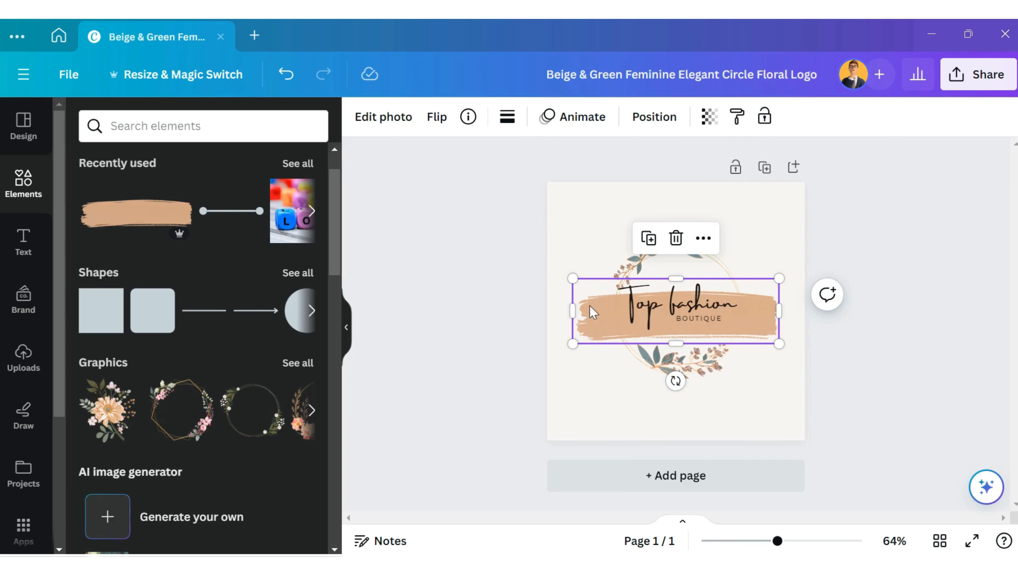
{"action": "left_click_drag", "start_coordinate": [574, 279], "coordinate": [648, 321]}
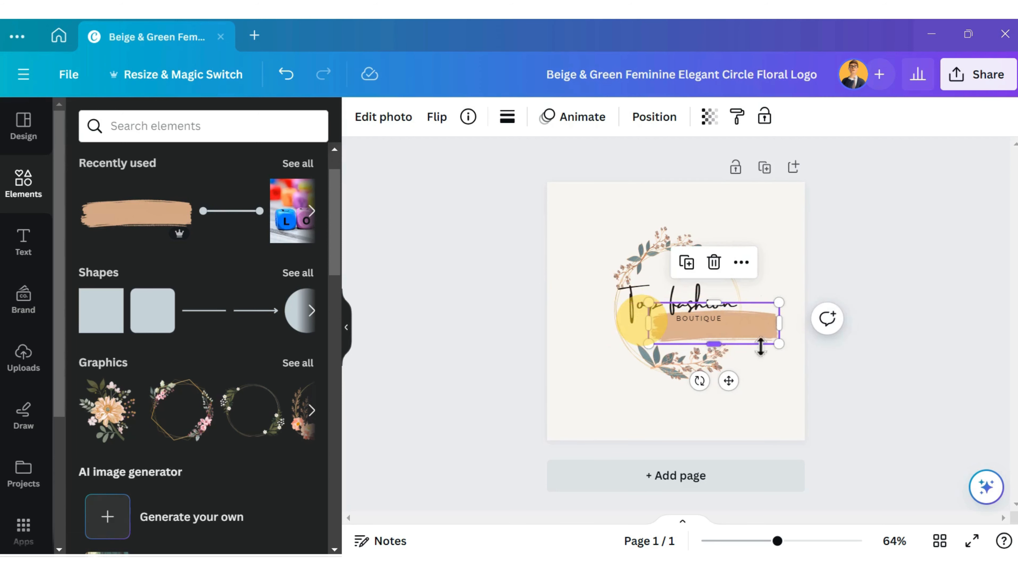
{"action": "left_click_drag", "start_coordinate": [779, 343], "coordinate": [734, 328]}
{"action": "left_click", "coordinate": [667, 328]}
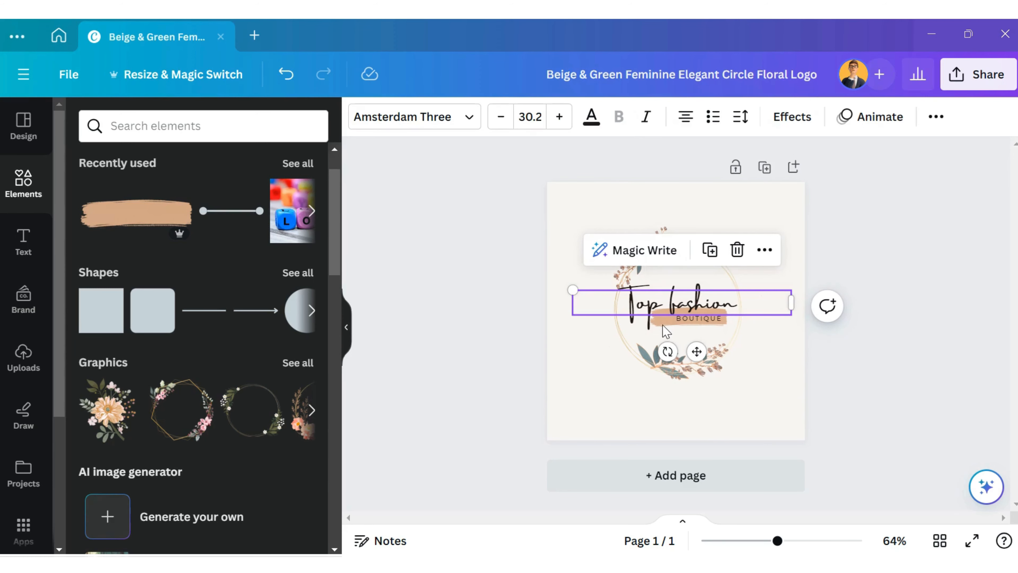
{"action": "left_click", "coordinate": [763, 358]}
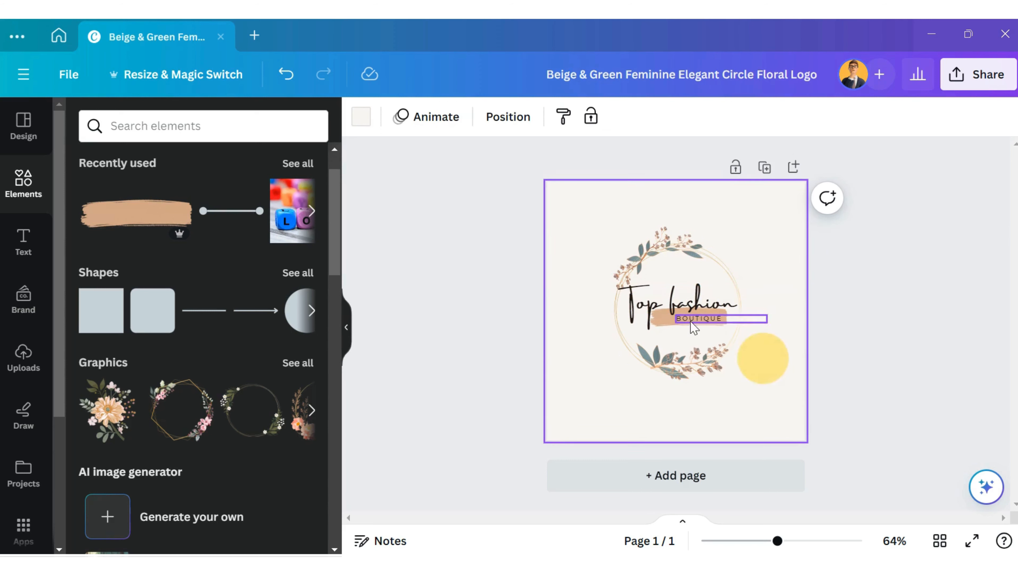
- Raise the "Top fashion" text above the brush stroke and shift the stroke right to center it behind BOUTIQUE
{"action": "left_click", "coordinate": [669, 325]}
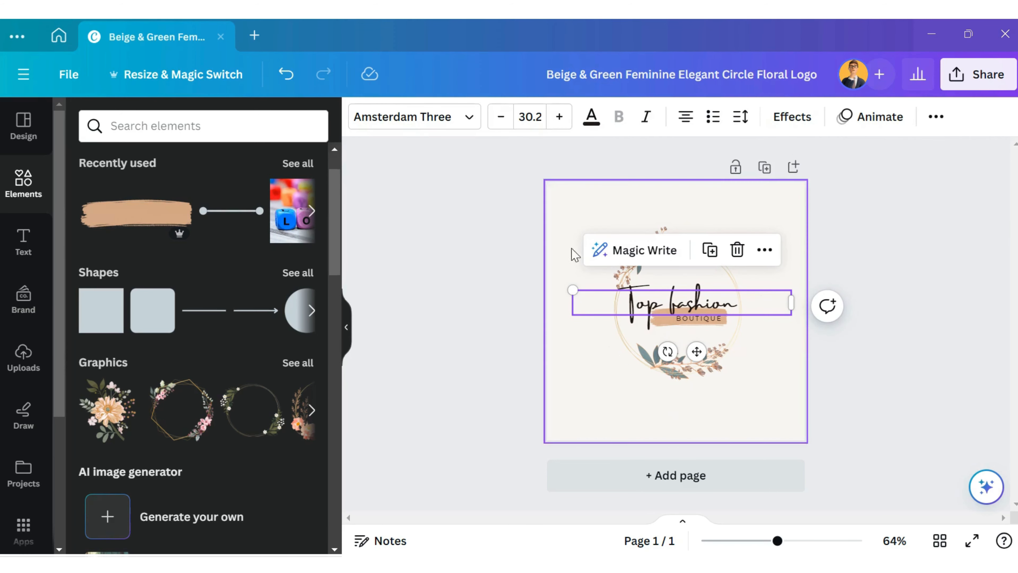
{"action": "left_click_drag", "start_coordinate": [634, 313], "coordinate": [634, 301]}
{"action": "left_click", "coordinate": [663, 322]}
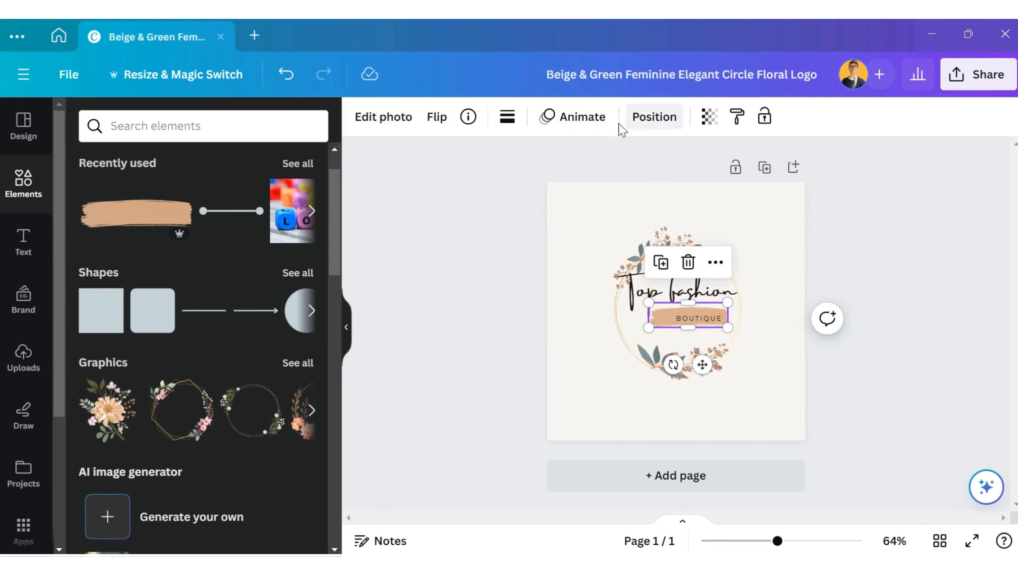
{"action": "left_click_drag", "start_coordinate": [660, 317], "coordinate": [667, 317]}
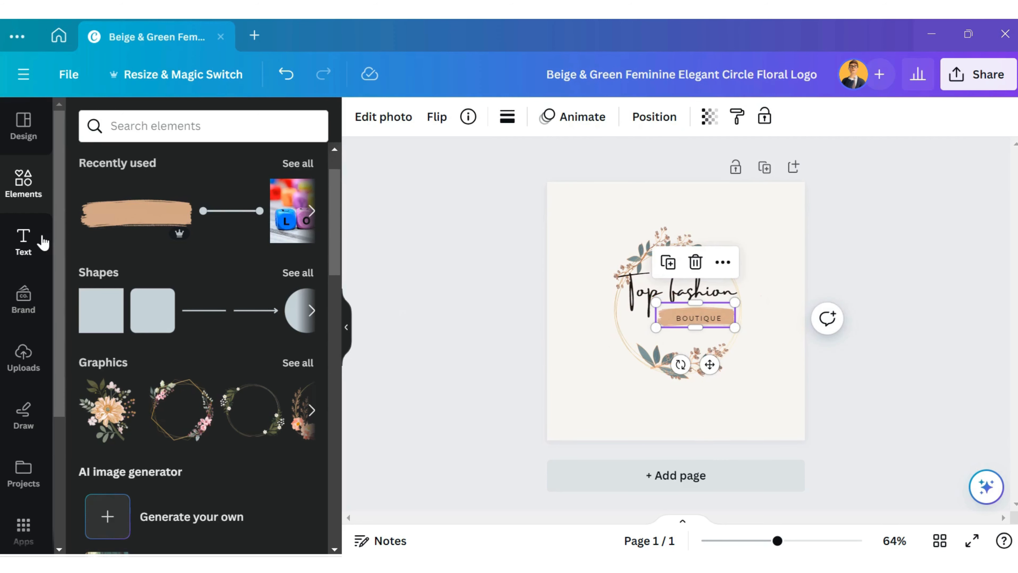
- Delete the peach brush stroke behind the BOUTIQUE text
{"action": "left_click", "coordinate": [25, 240]}
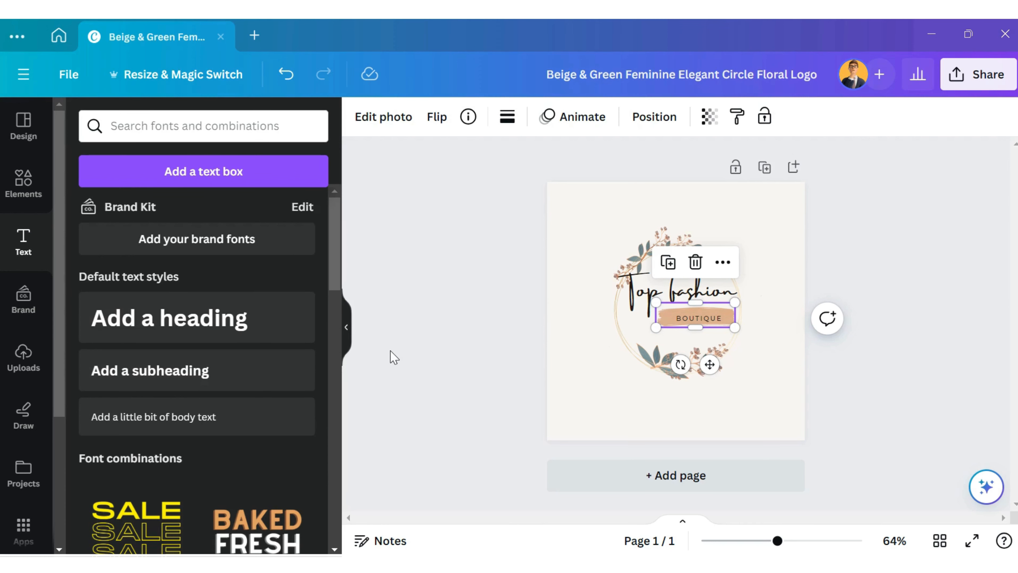
{"action": "left_click", "coordinate": [810, 391]}
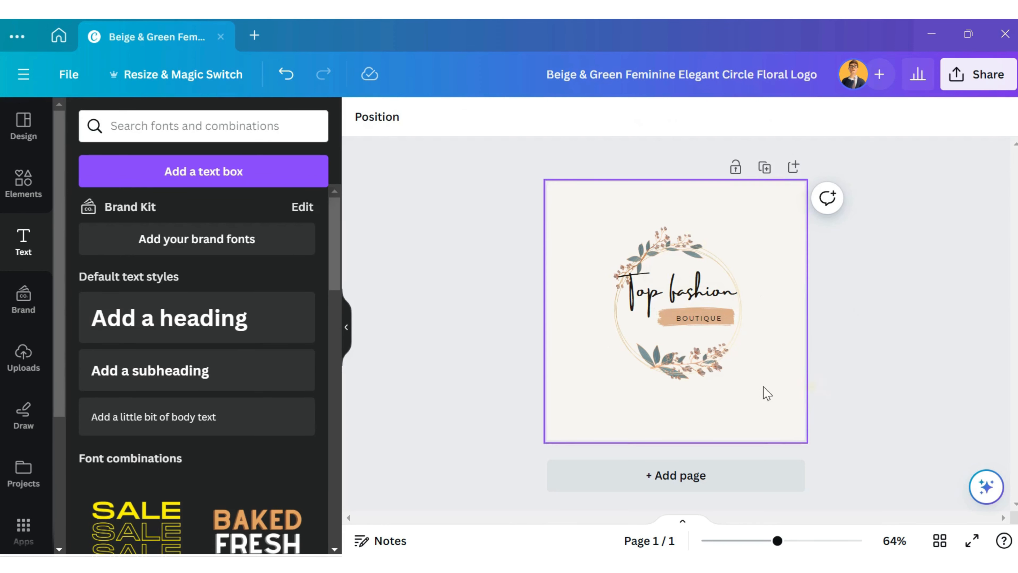
{"action": "left_click", "coordinate": [700, 321]}
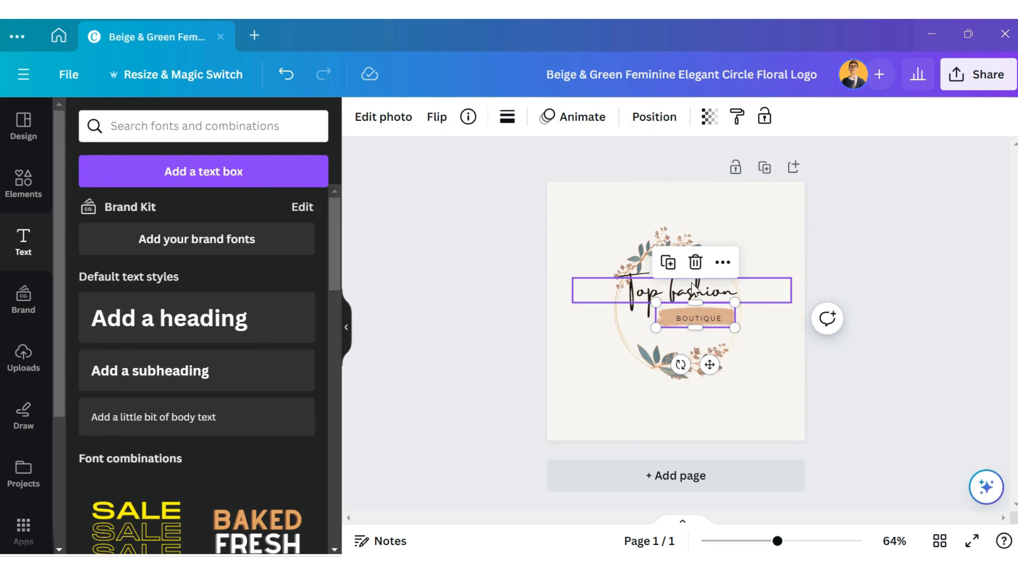
{"action": "left_click", "coordinate": [696, 263]}
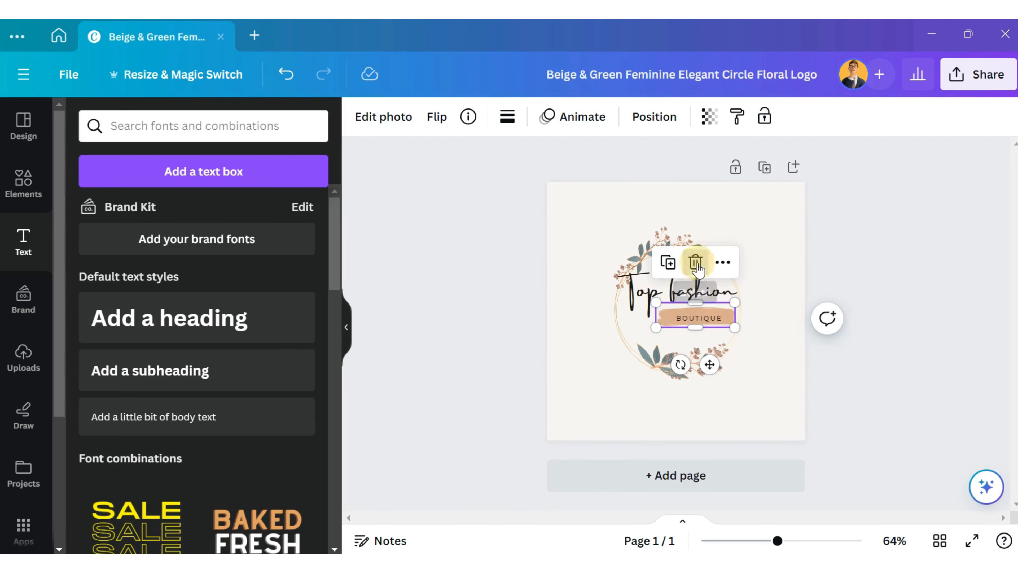
- Move the "Top fashion" text slightly down and to the right, closer to BOUTIQUE
{"action": "left_click_drag", "start_coordinate": [692, 301], "coordinate": [650, 301]}
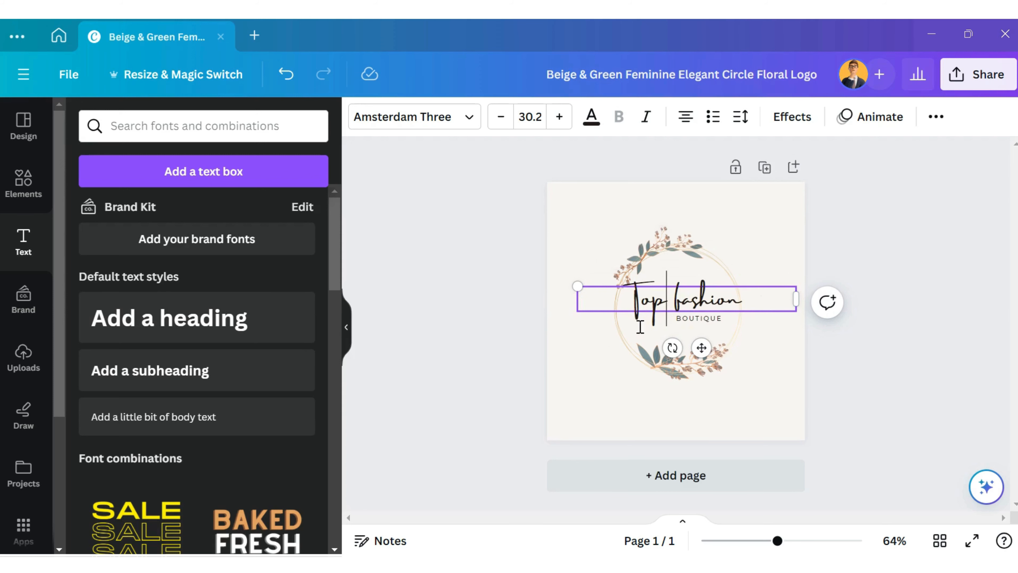
{"action": "left_click", "coordinate": [584, 334]}
{"action": "left_click", "coordinate": [69, 73]}
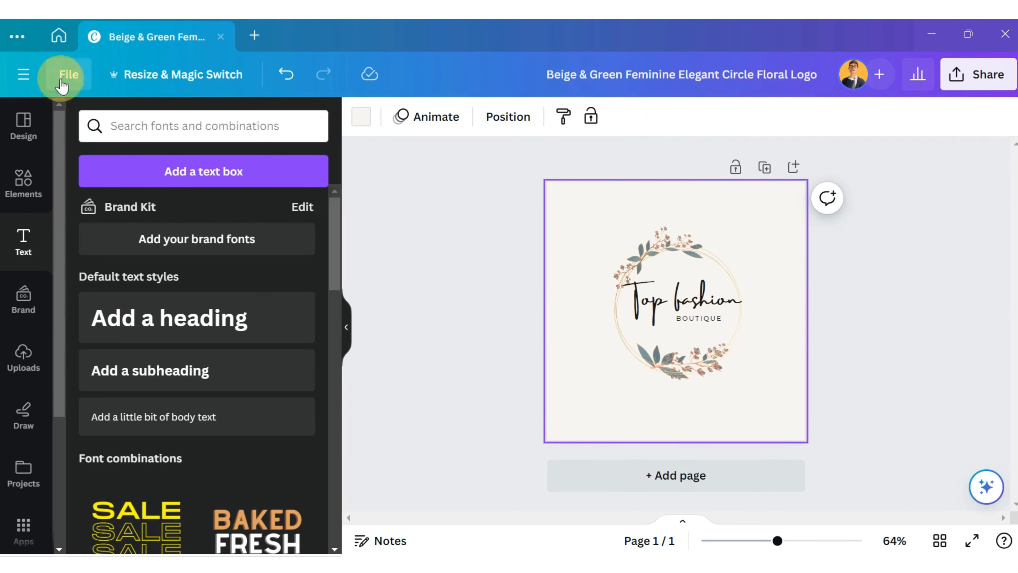
{"action": "left_click", "coordinate": [219, 309]}
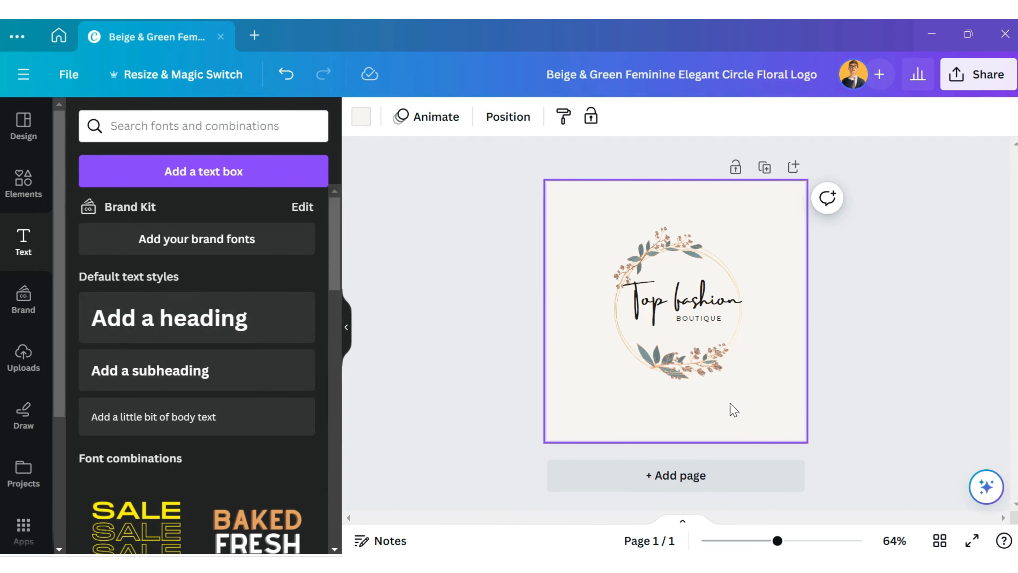
- Select all the logo elements together and move them slightly left on the canvas, leaving them deselected
{"action": "left_click_drag", "start_coordinate": [732, 409], "coordinate": [616, 237]}
{"action": "left_click_drag", "start_coordinate": [676, 277], "coordinate": [667, 276]}
{"action": "left_click", "coordinate": [733, 392]}
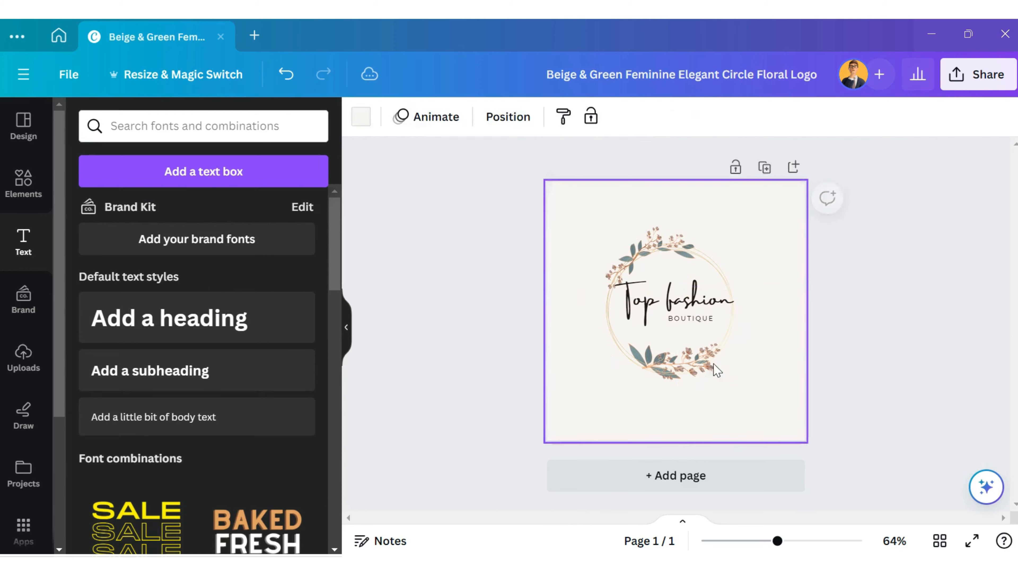
{"action": "mouse_move", "coordinate": [693, 332]}
{"action": "left_mouse_down"}
{"action": "mouse_move", "coordinate": [678, 308]}
{"action": "mouse_move", "coordinate": [696, 332]}
{"action": "left_mouse_up"}
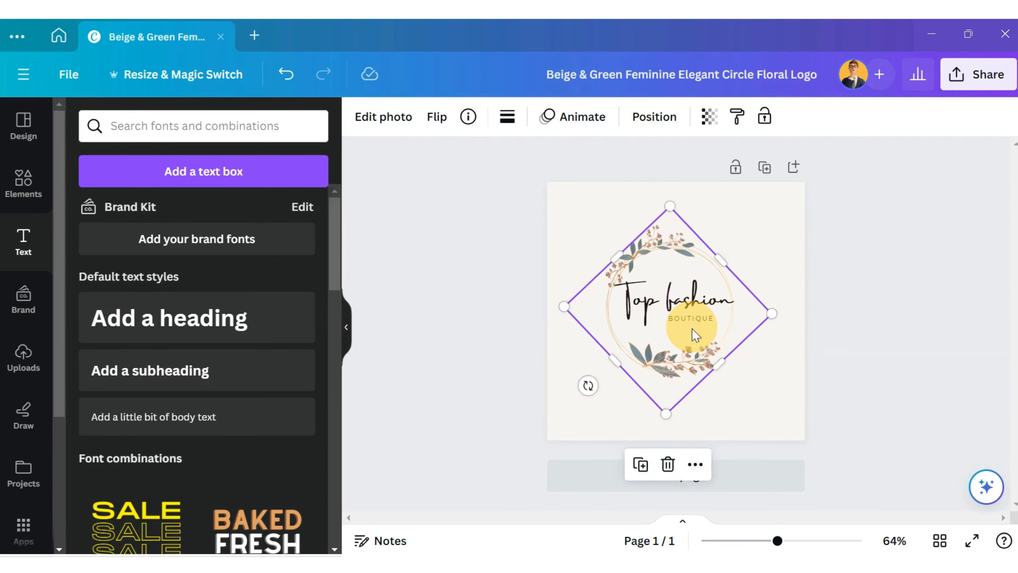
{"action": "left_click", "coordinate": [782, 360]}
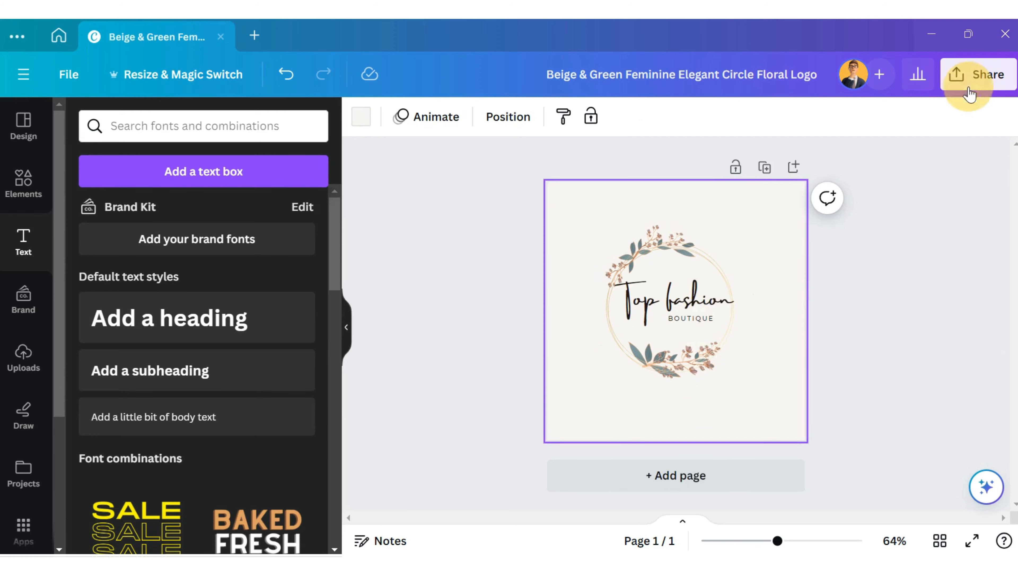
- Open the design's download settings and choose PNG as the file type, keeping the size multiplier at 1
{"action": "left_click", "coordinate": [974, 78]}
{"action": "scroll", "coordinate": [918, 360], "scroll_direction": "down", "scroll_amount": 2}
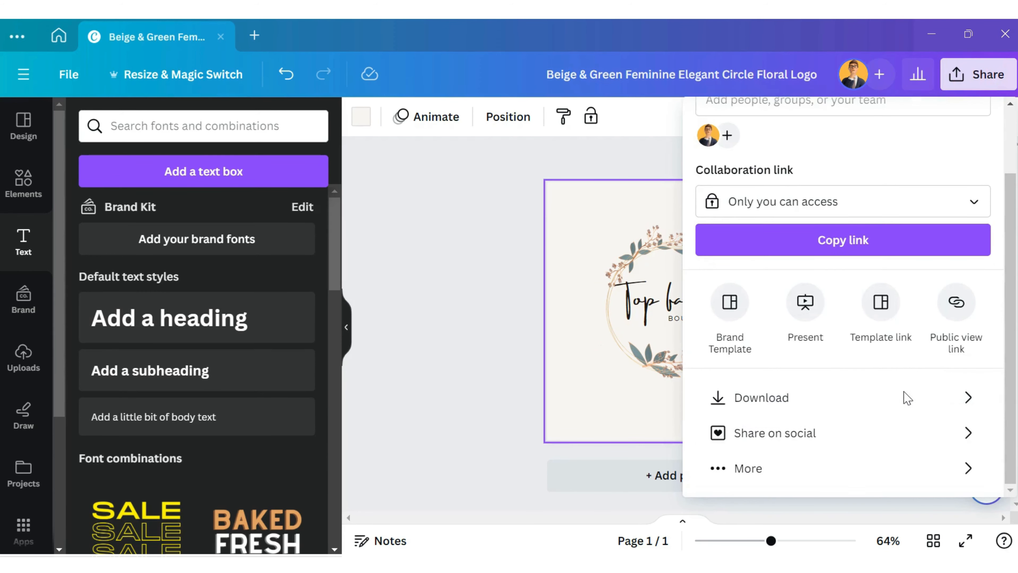
{"action": "left_click", "coordinate": [897, 403]}
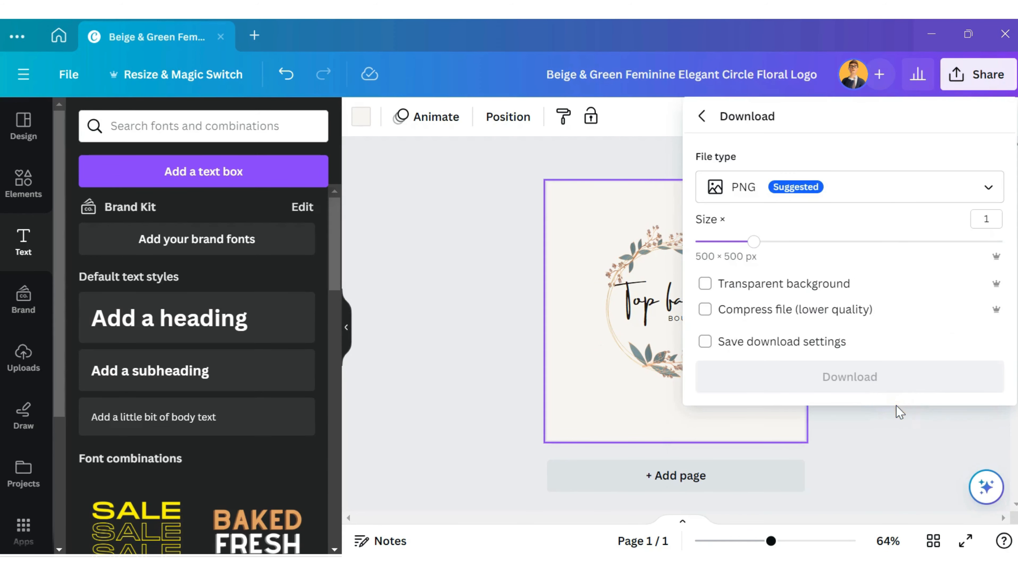
{"action": "left_click", "coordinate": [772, 191]}
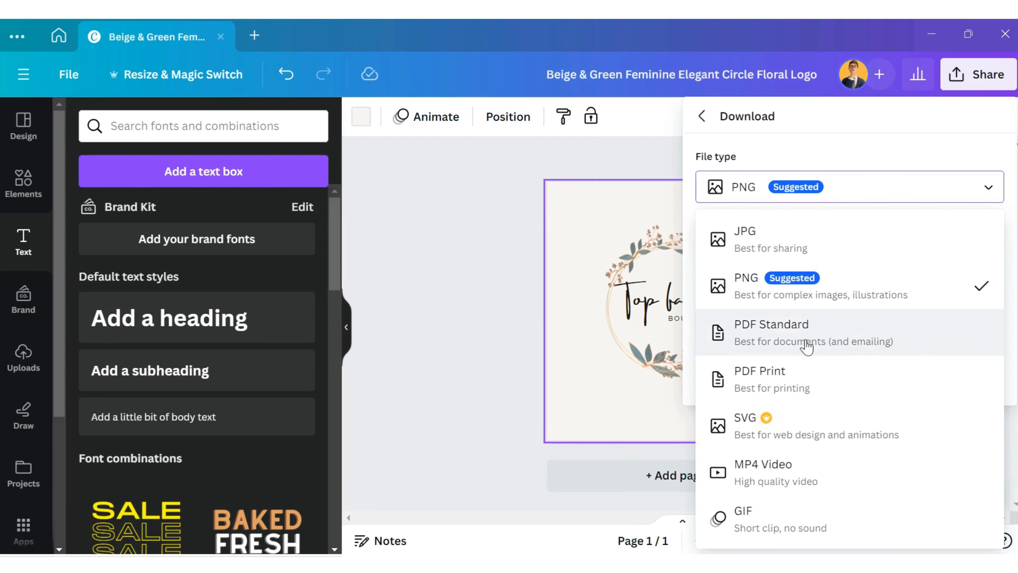
{"action": "left_click", "coordinate": [782, 296]}
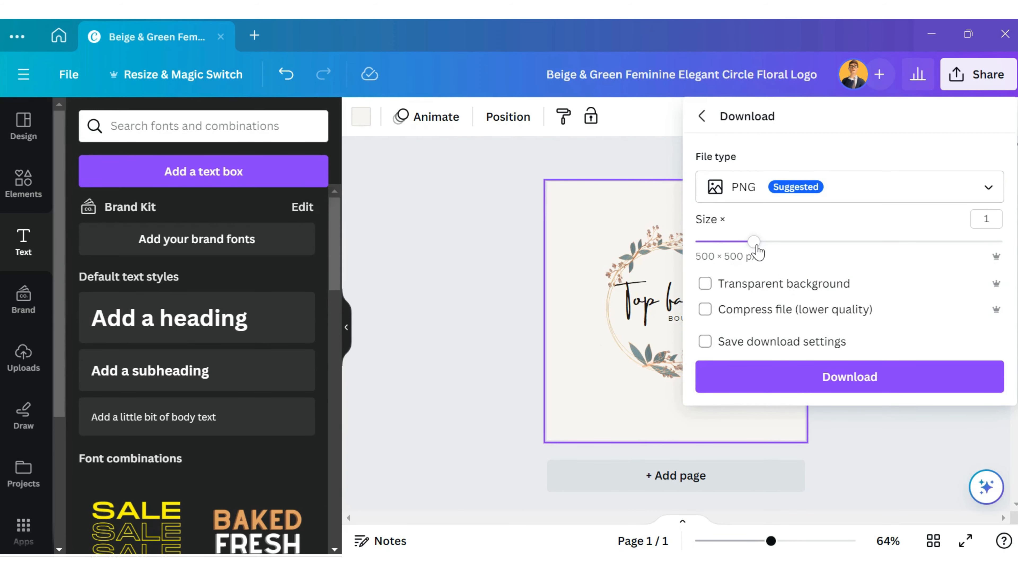
{"action": "left_click_drag", "start_coordinate": [757, 252], "coordinate": [759, 253]}
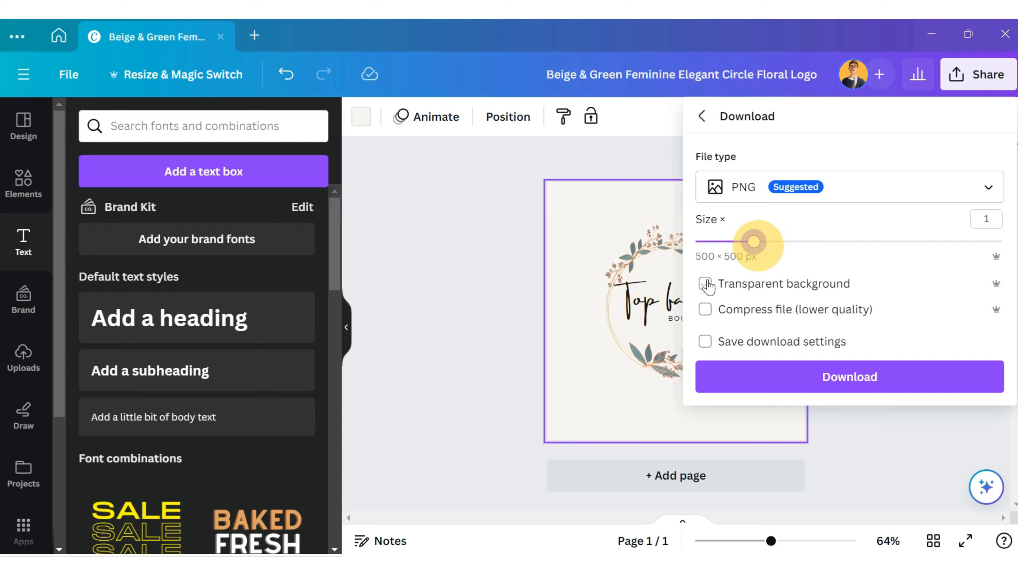